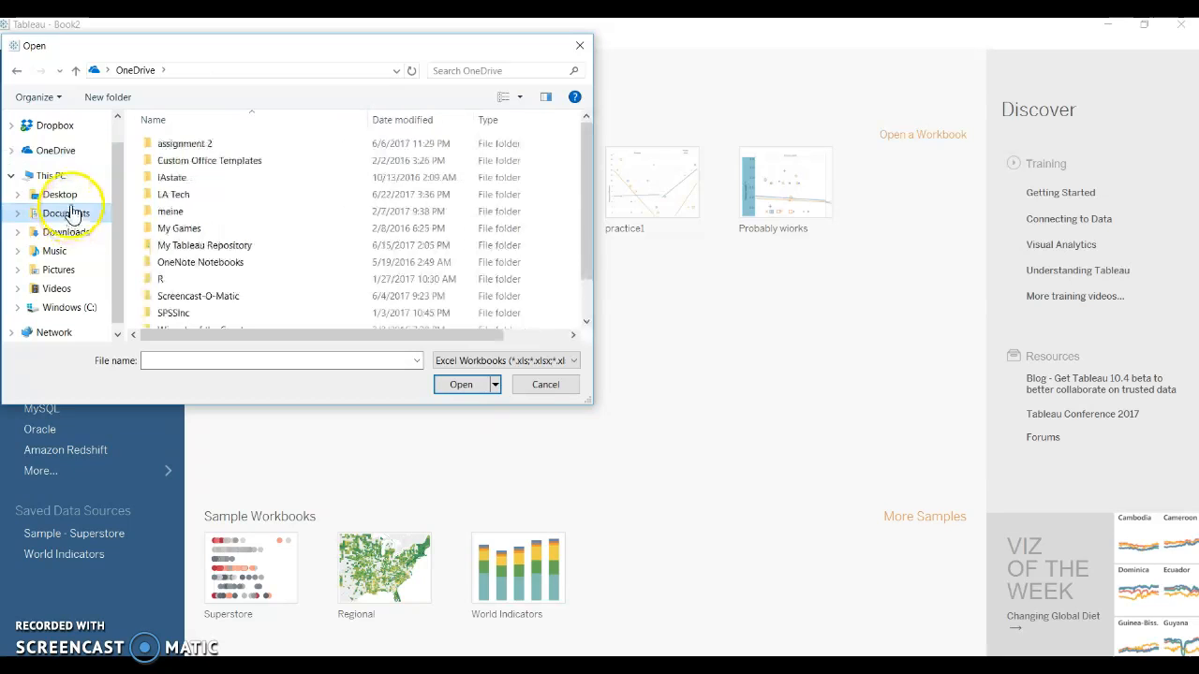
# Step: Open the Gantt chart Excel workbook from the LA Tech folder in Documents as the data source
pyautogui.doubleClick(232, 197)
pyautogui.click(217, 146)
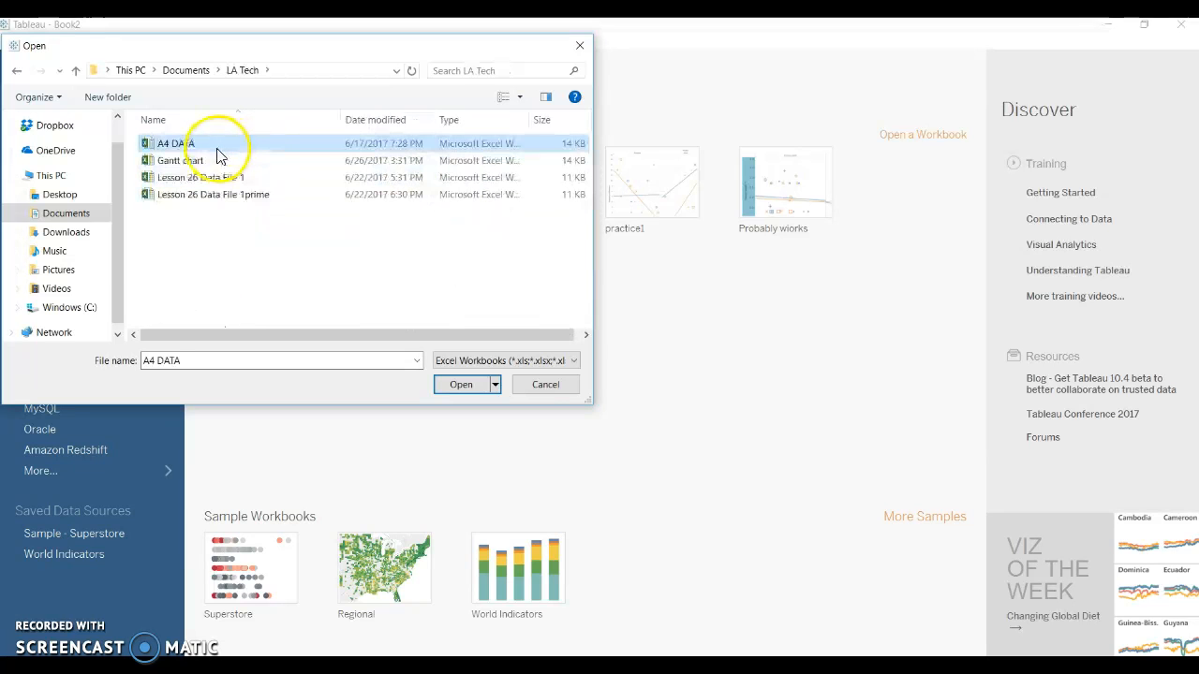
pyautogui.click(229, 161)
pyautogui.click(453, 384)
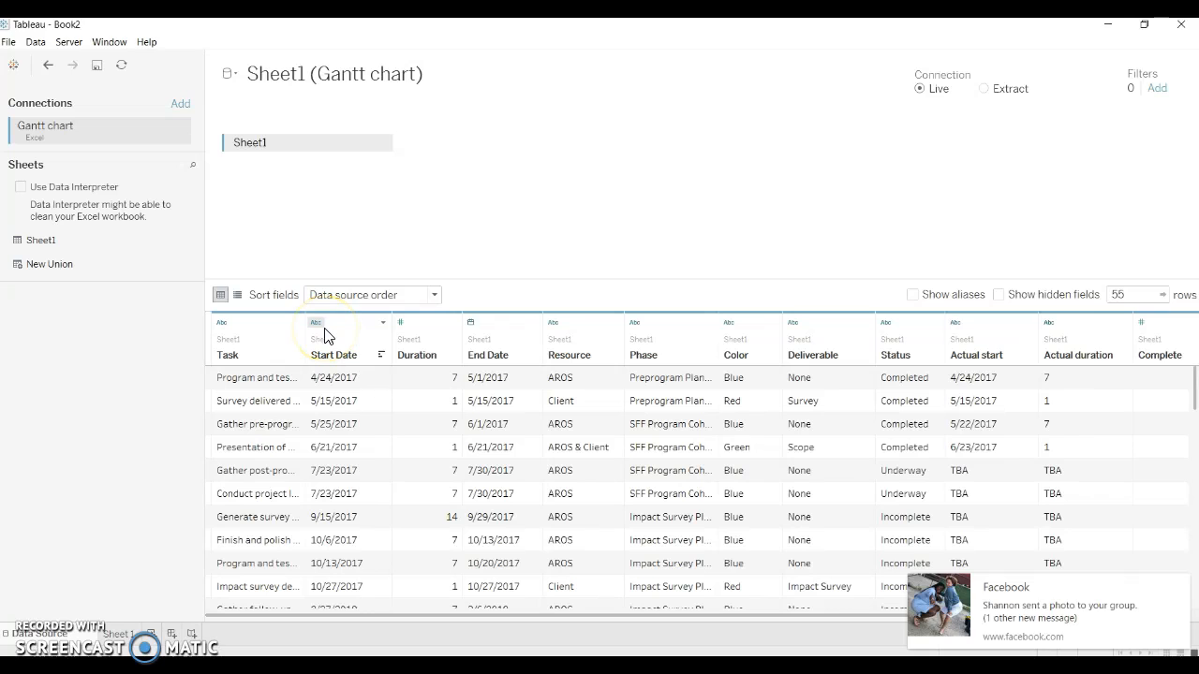
pyautogui.click(941, 611)
pyautogui.press('super+a')
pyautogui.press('super+a')
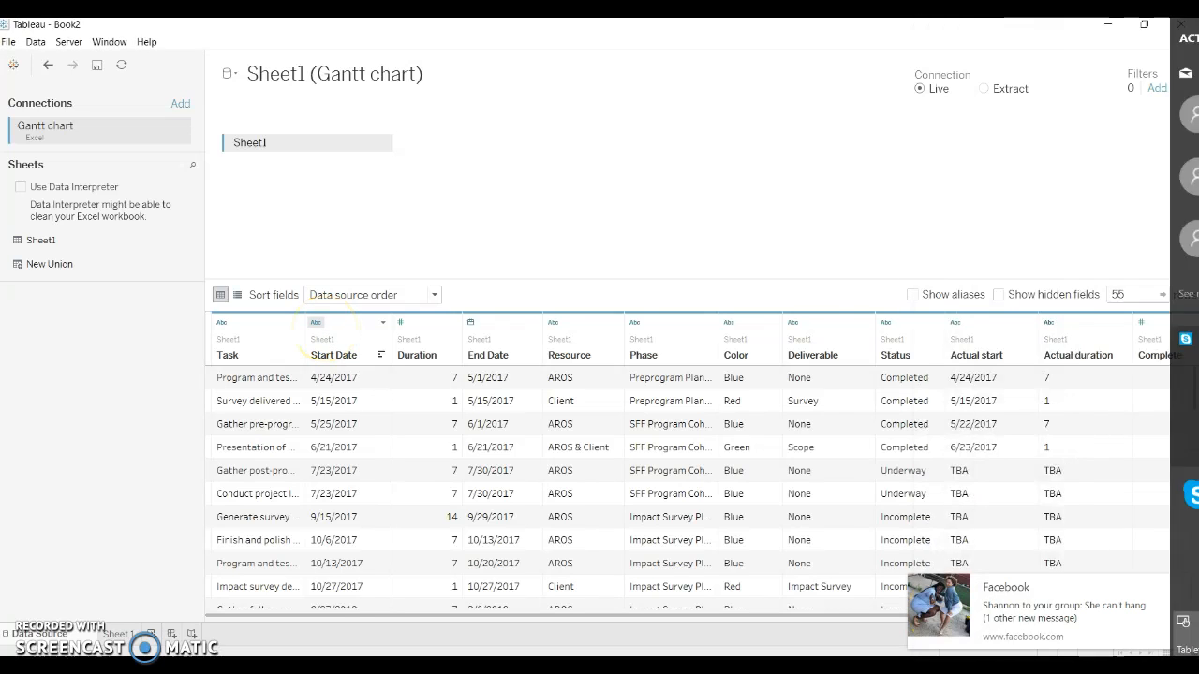
pyautogui.click(1016, 622)
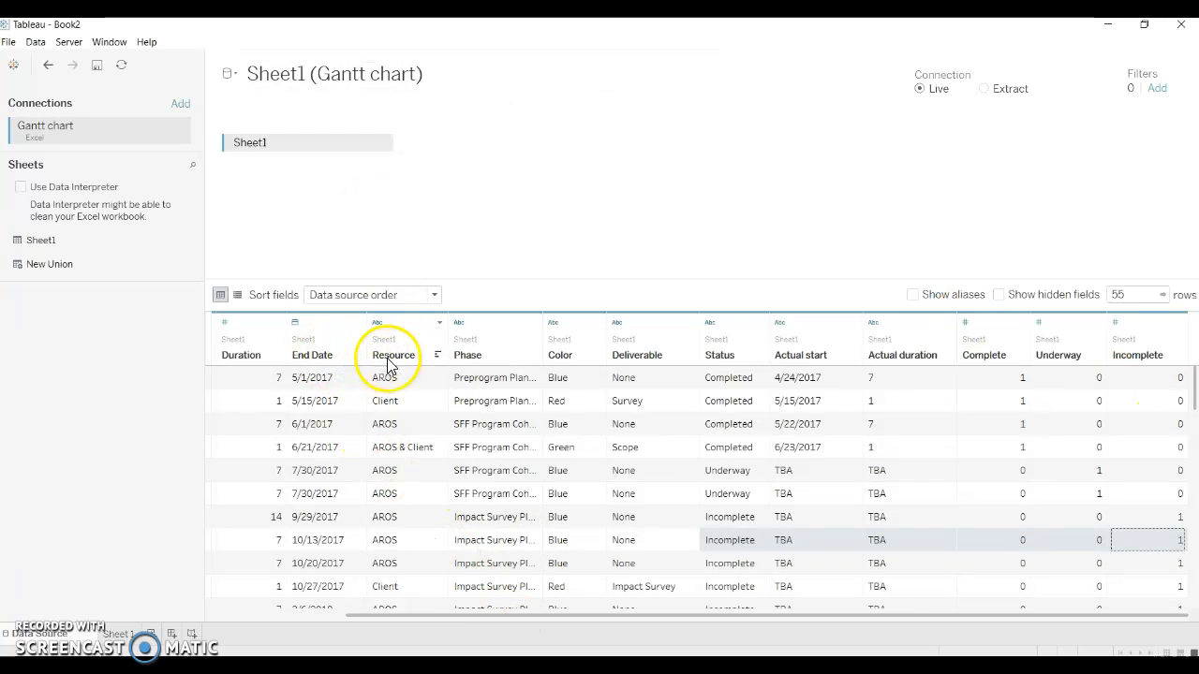
# Step: Set the data type of the Start Date column to Date
pyautogui.moveTo(487, 470); pyautogui.dragTo(939, 491)
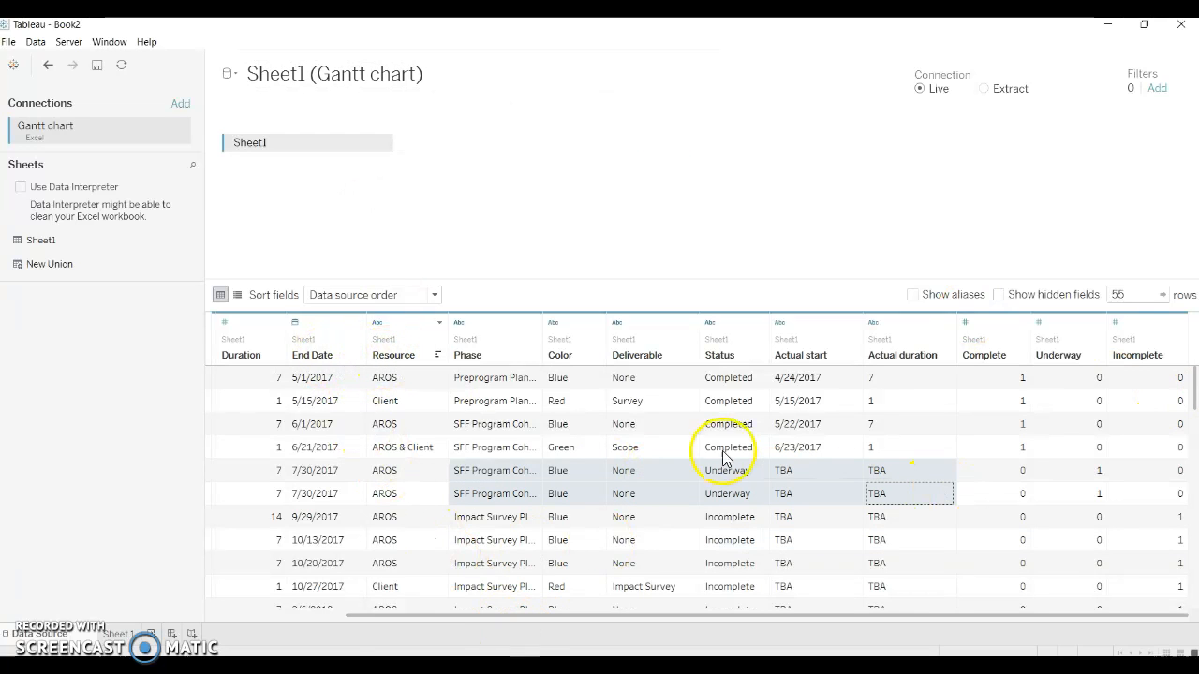
pyautogui.click(307, 615)
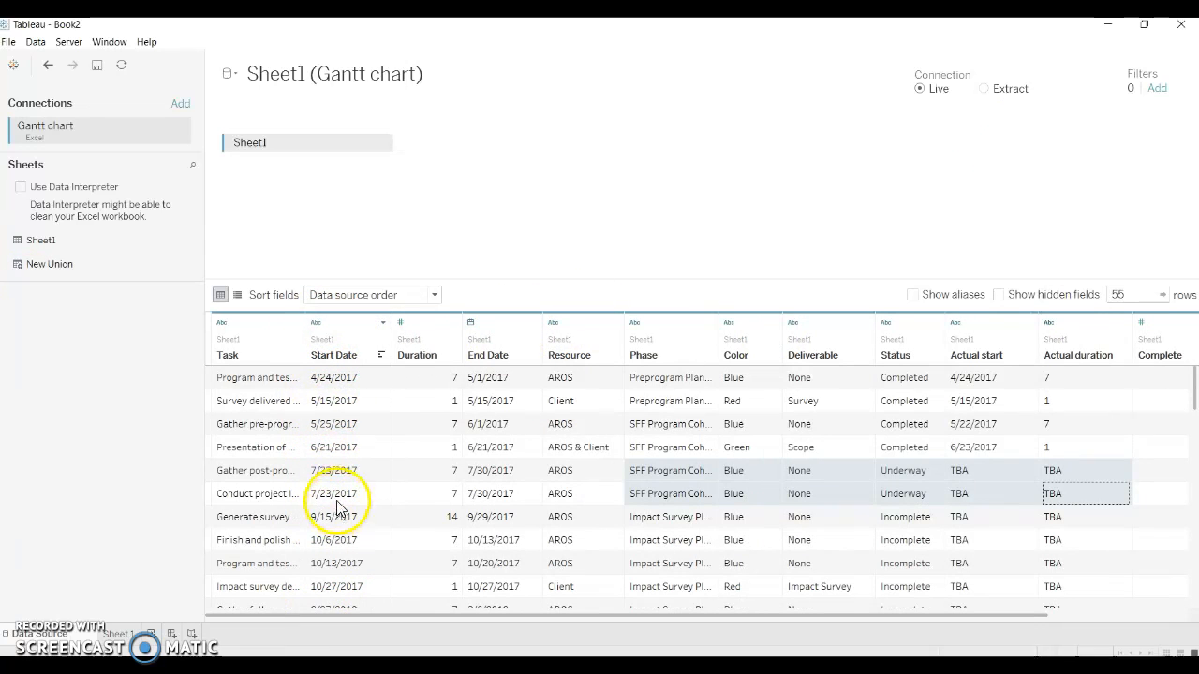
pyautogui.click(316, 324)
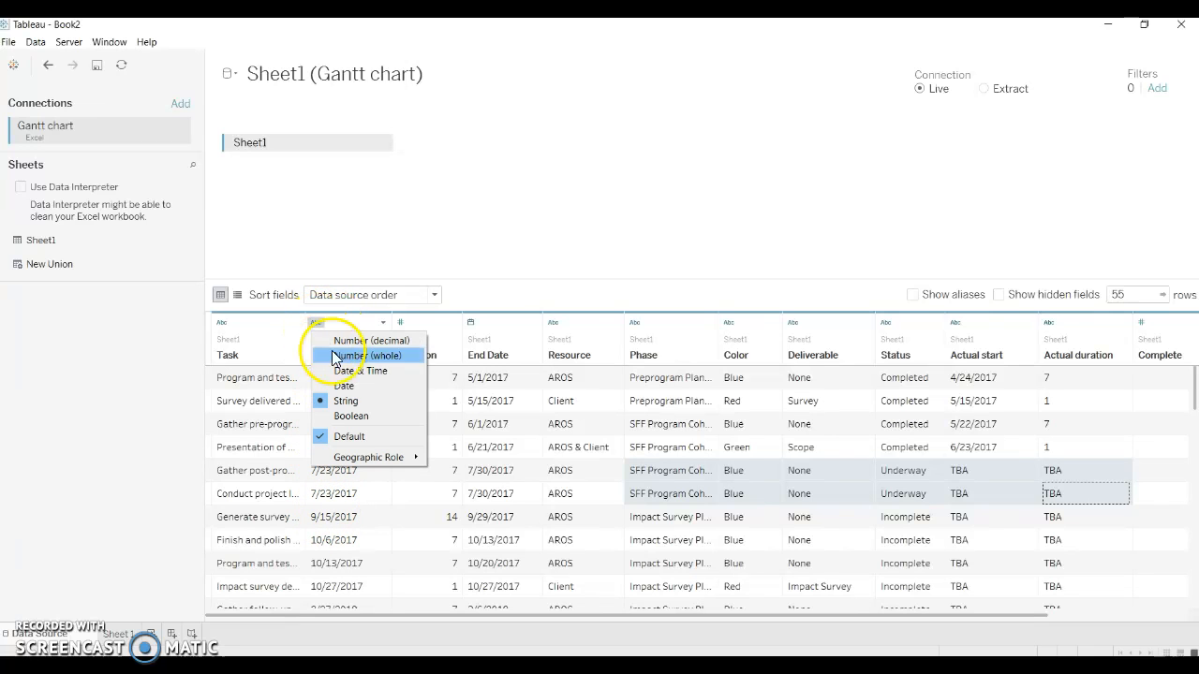
pyautogui.click(353, 399)
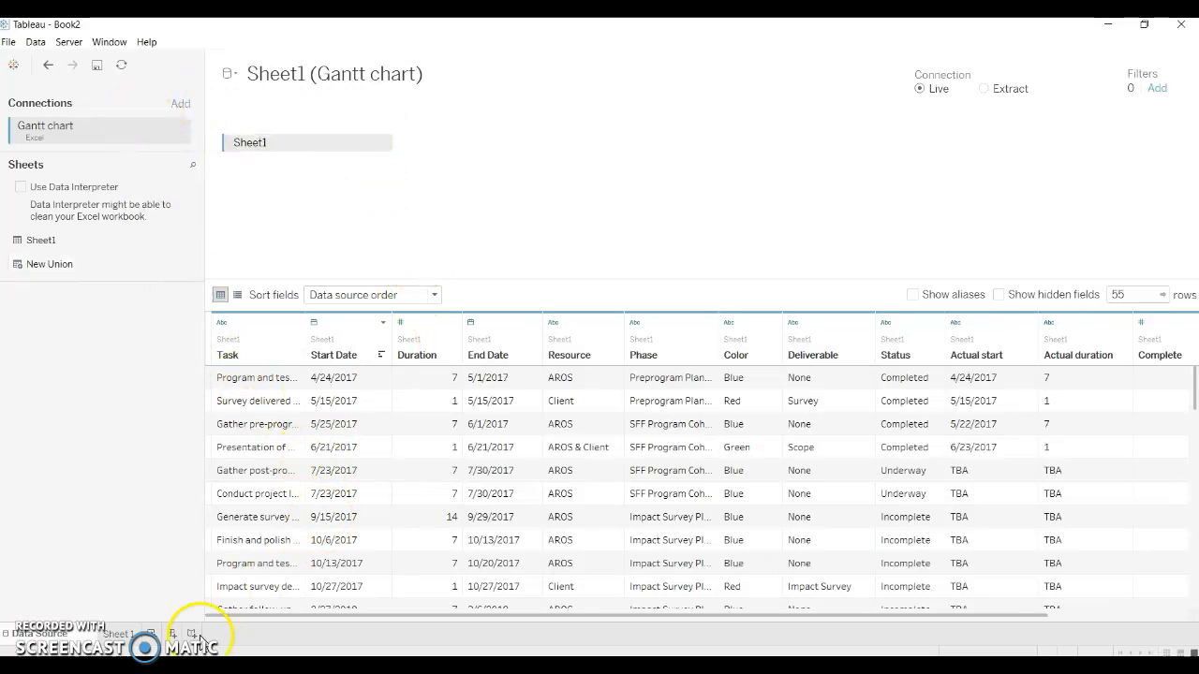
# Step: On Sheet 1, place Start Date in Columns as a continuous Day value and Task in Rows
pyautogui.click(117, 636)
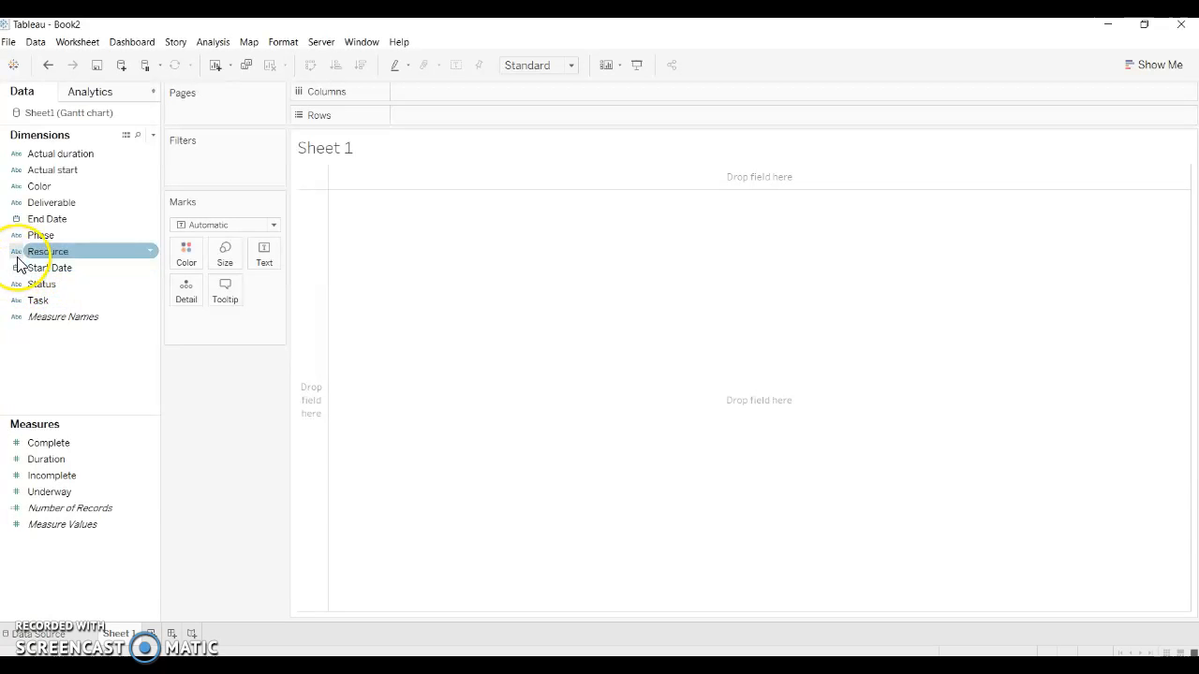
pyautogui.moveTo(32, 268); pyautogui.dragTo(450, 98)
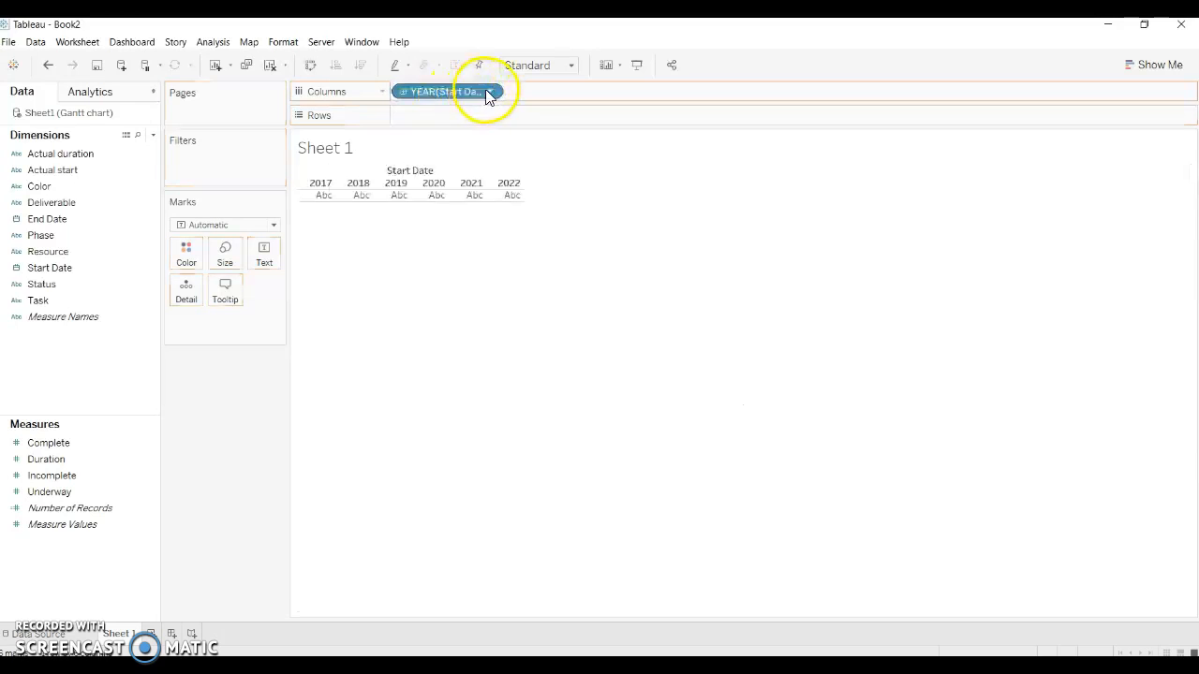
pyautogui.click(488, 93)
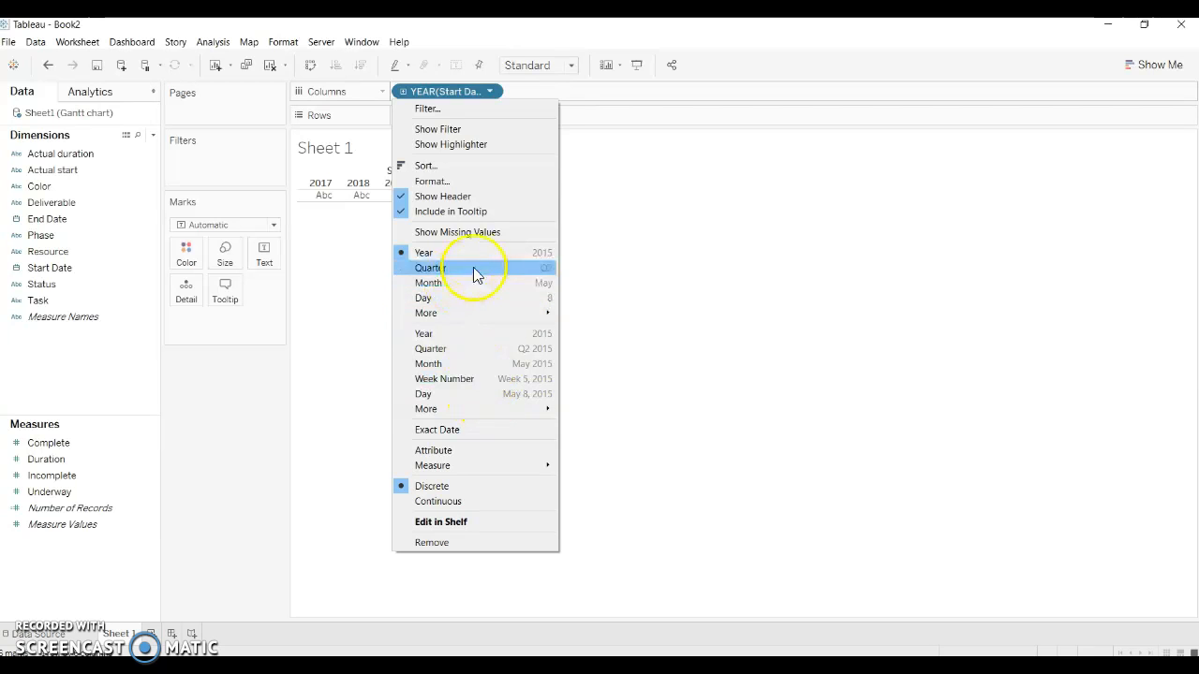
pyautogui.click(493, 394)
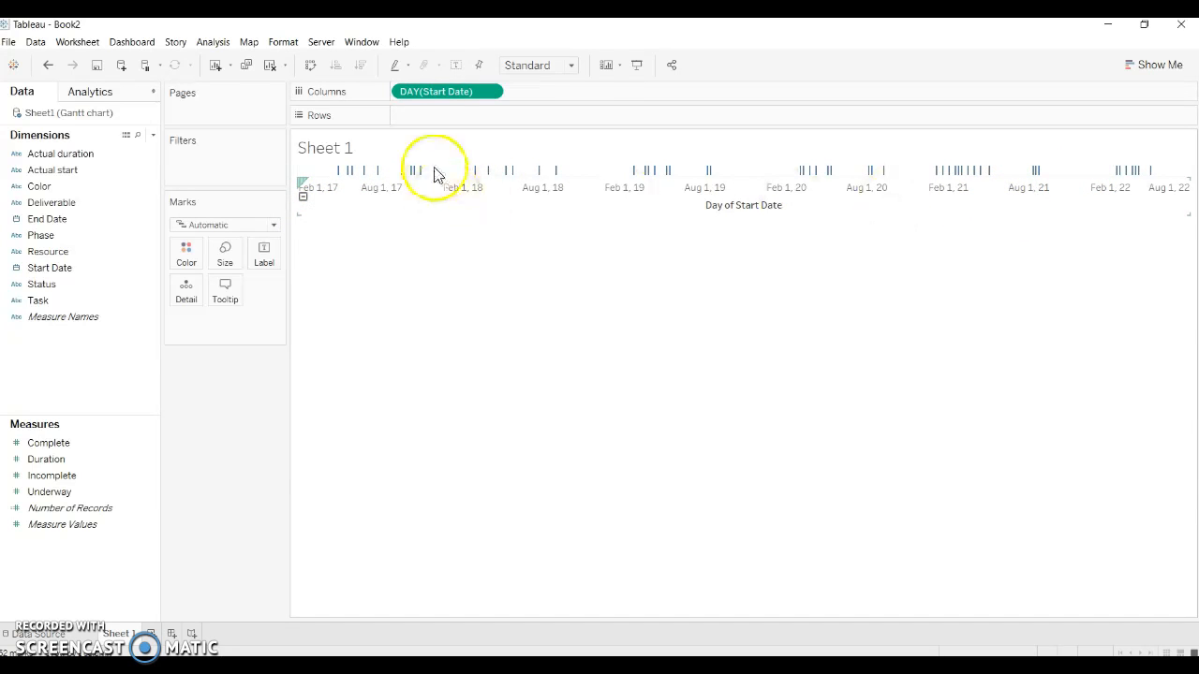
pyautogui.click(39, 305)
pyautogui.moveTo(38, 307); pyautogui.dragTo(474, 124)
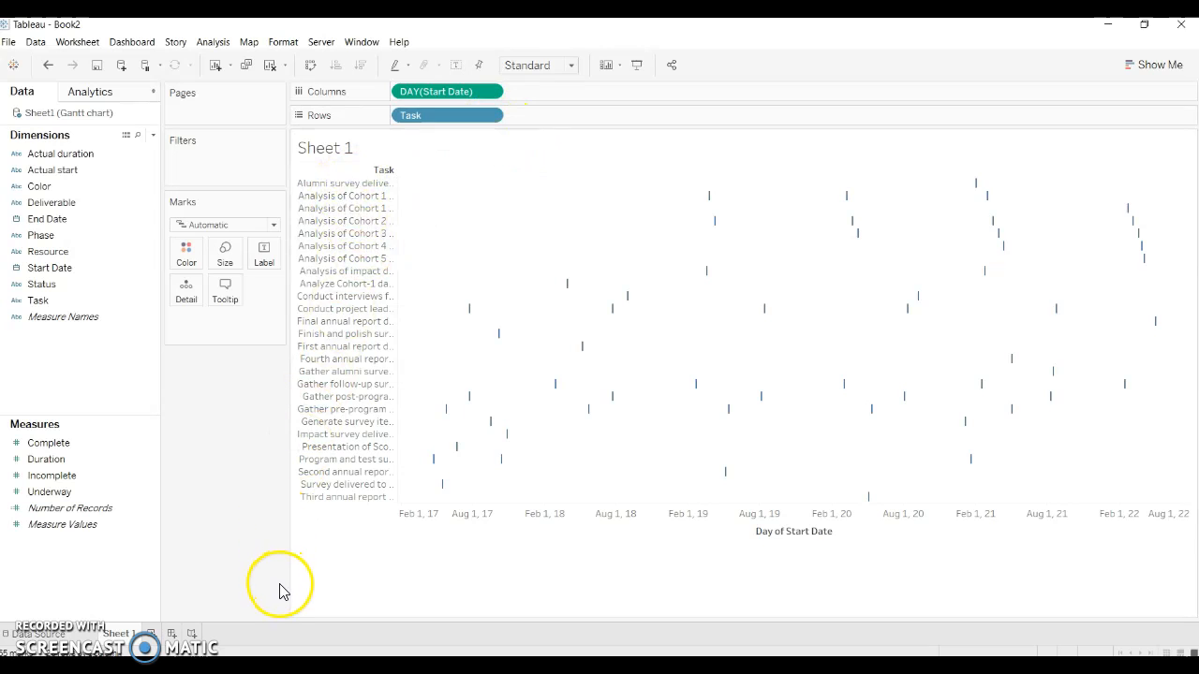
# Step: Sort the Task rows in ascending order by the Start Date field, using the Minimum aggregation
pyautogui.click(489, 116)
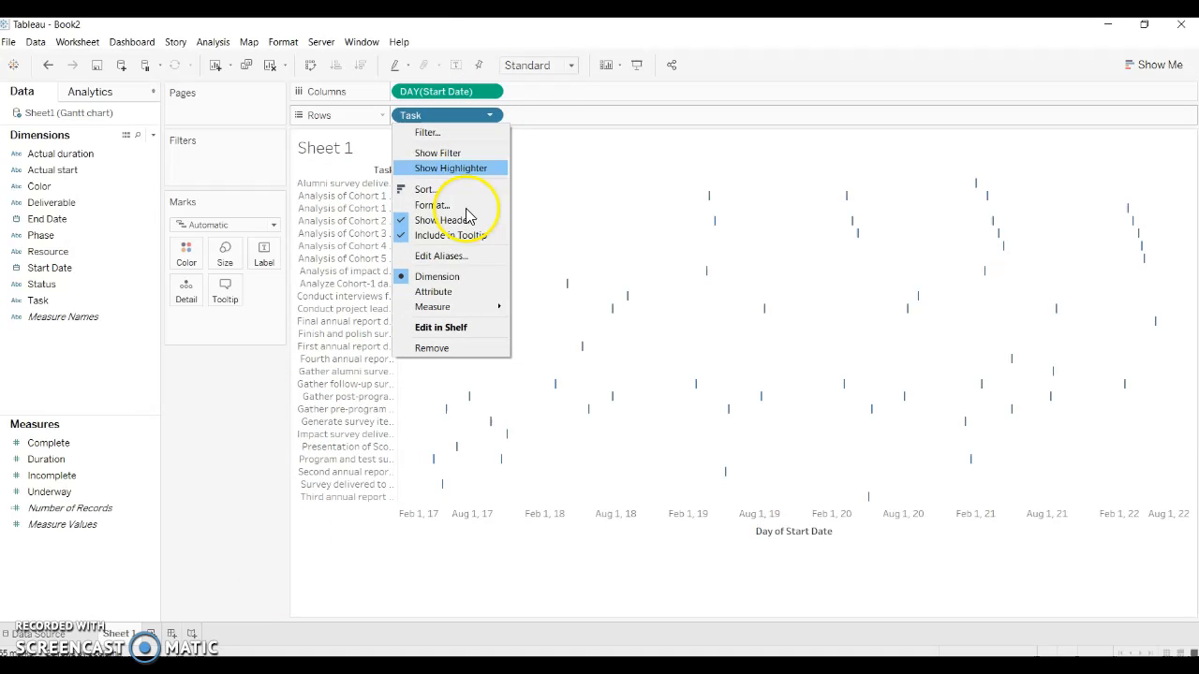
pyautogui.click(448, 188)
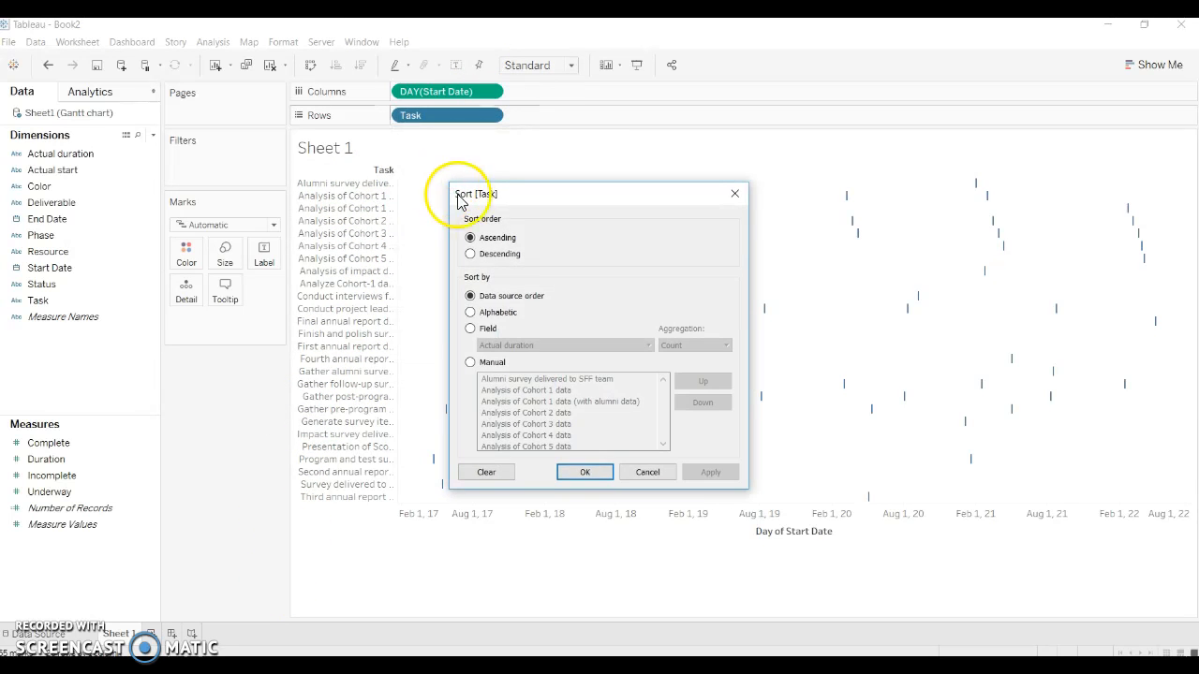
pyautogui.click(471, 330)
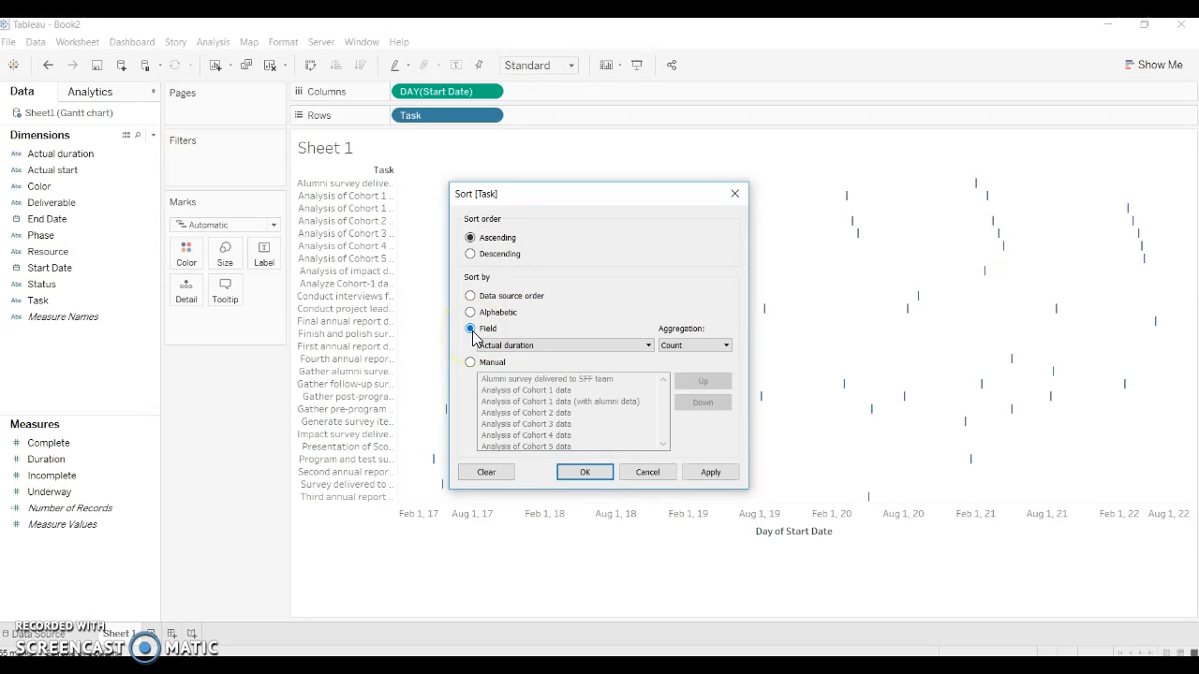
pyautogui.click(644, 346)
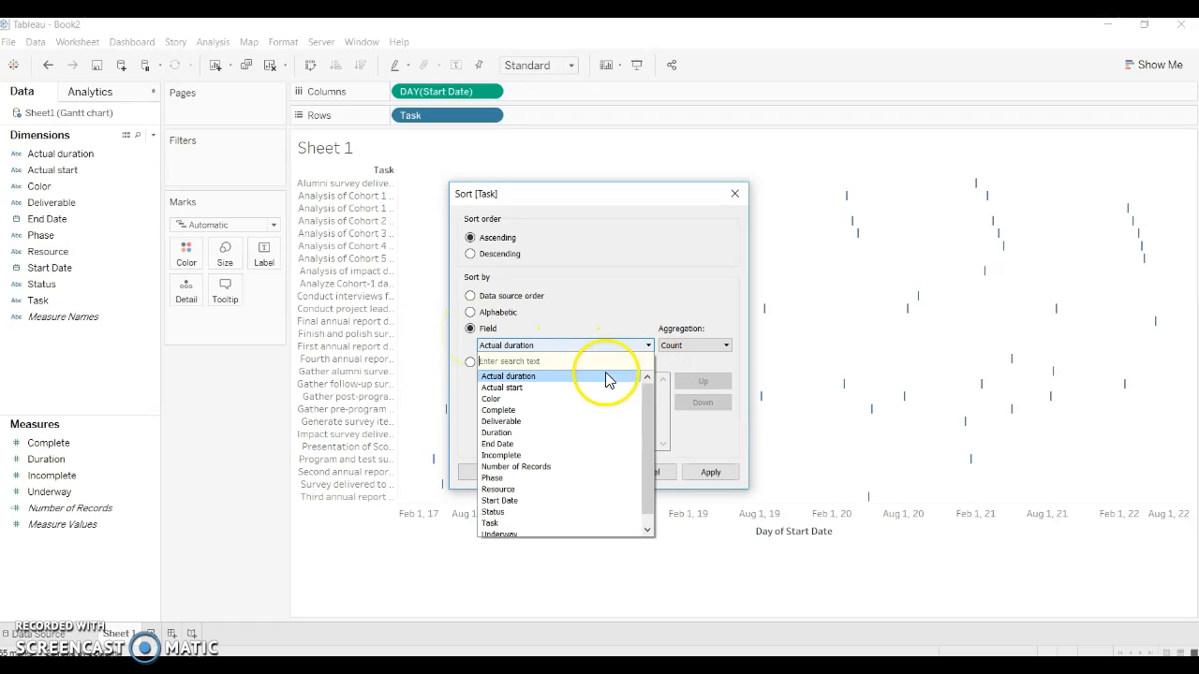
pyautogui.click(521, 501)
pyautogui.click(721, 344)
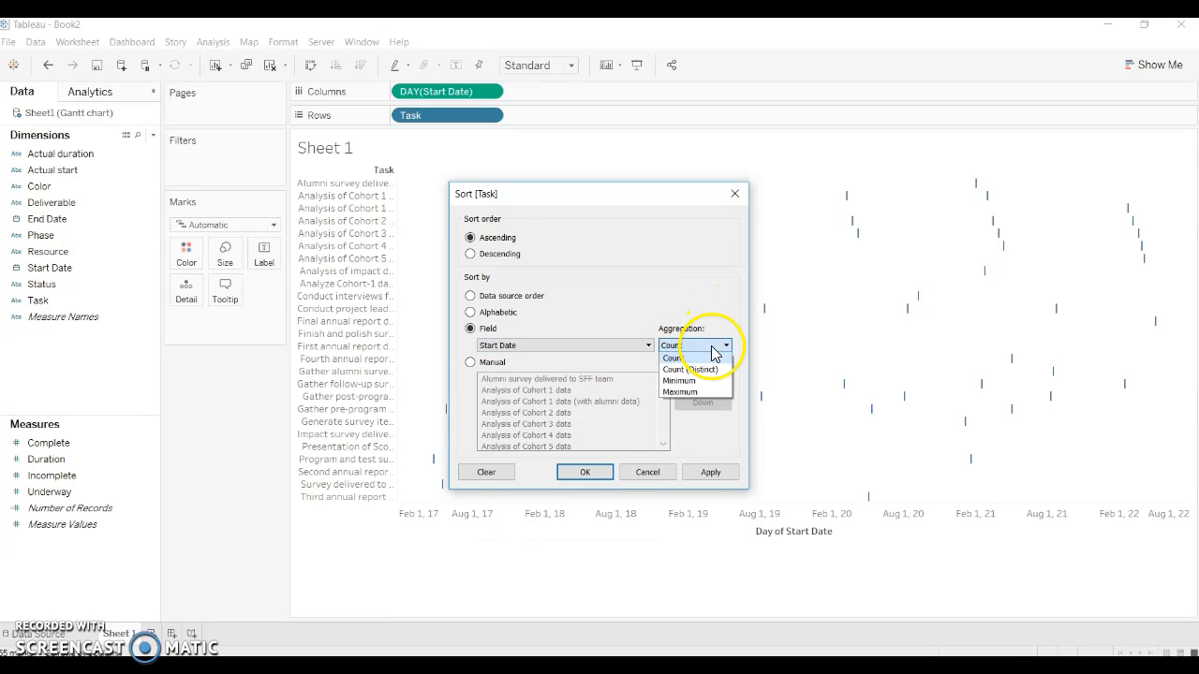
pyautogui.click(671, 383)
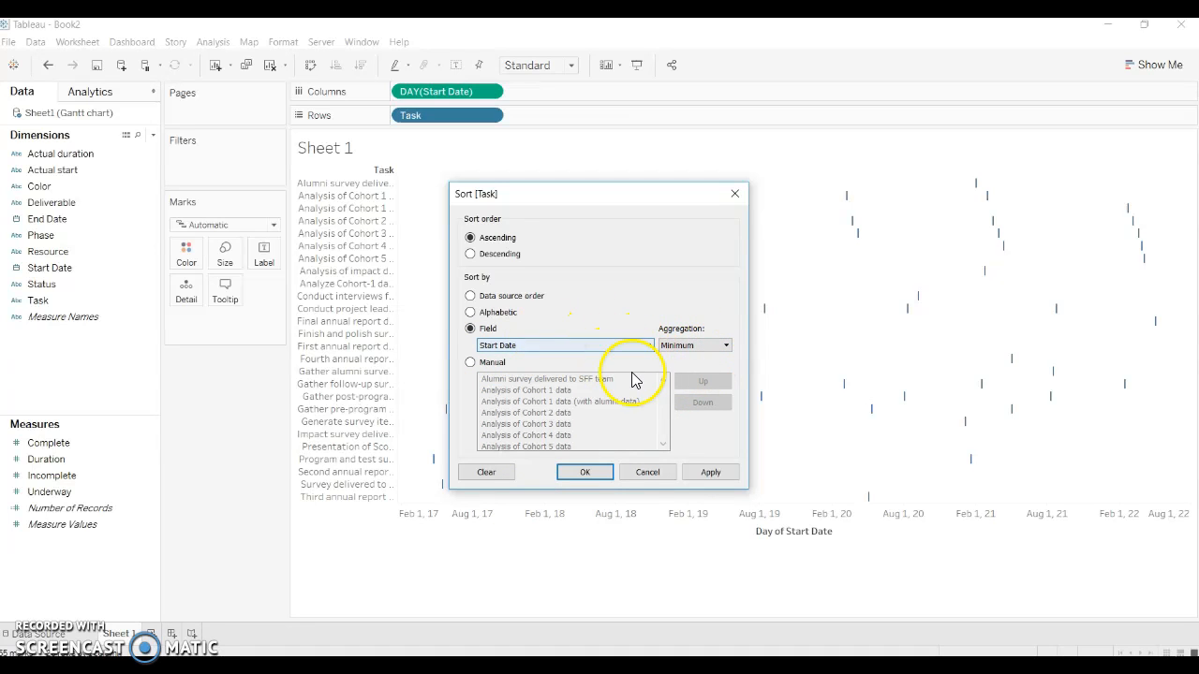
pyautogui.click(709, 473)
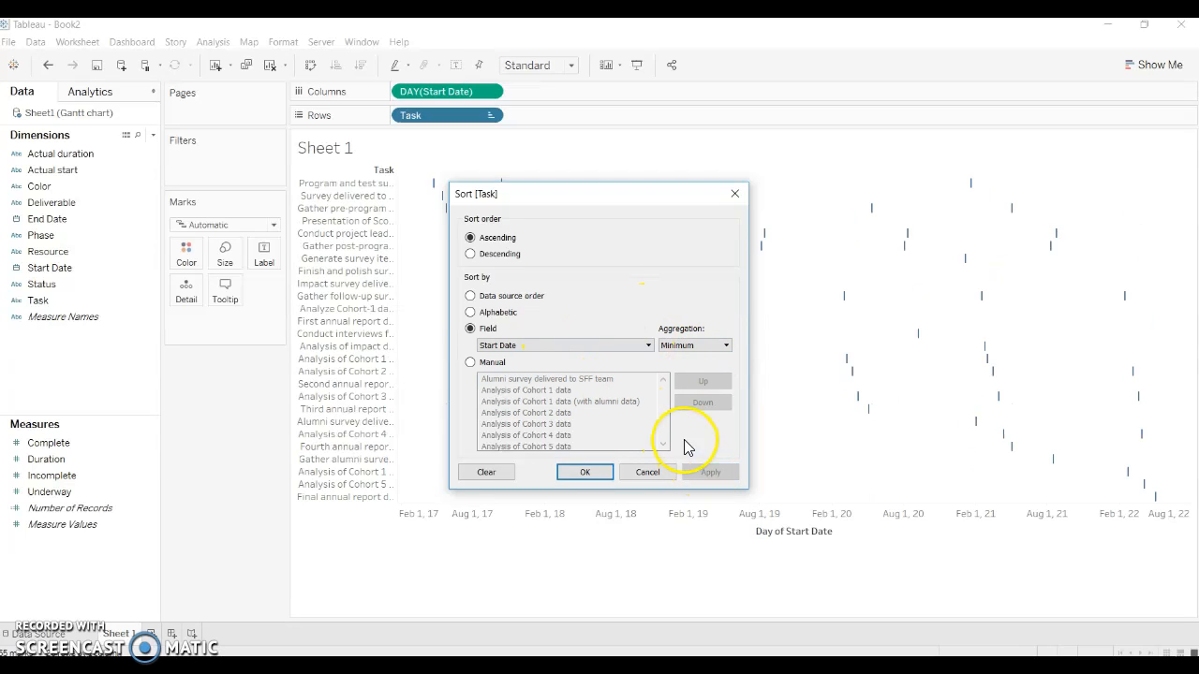
pyautogui.click(586, 472)
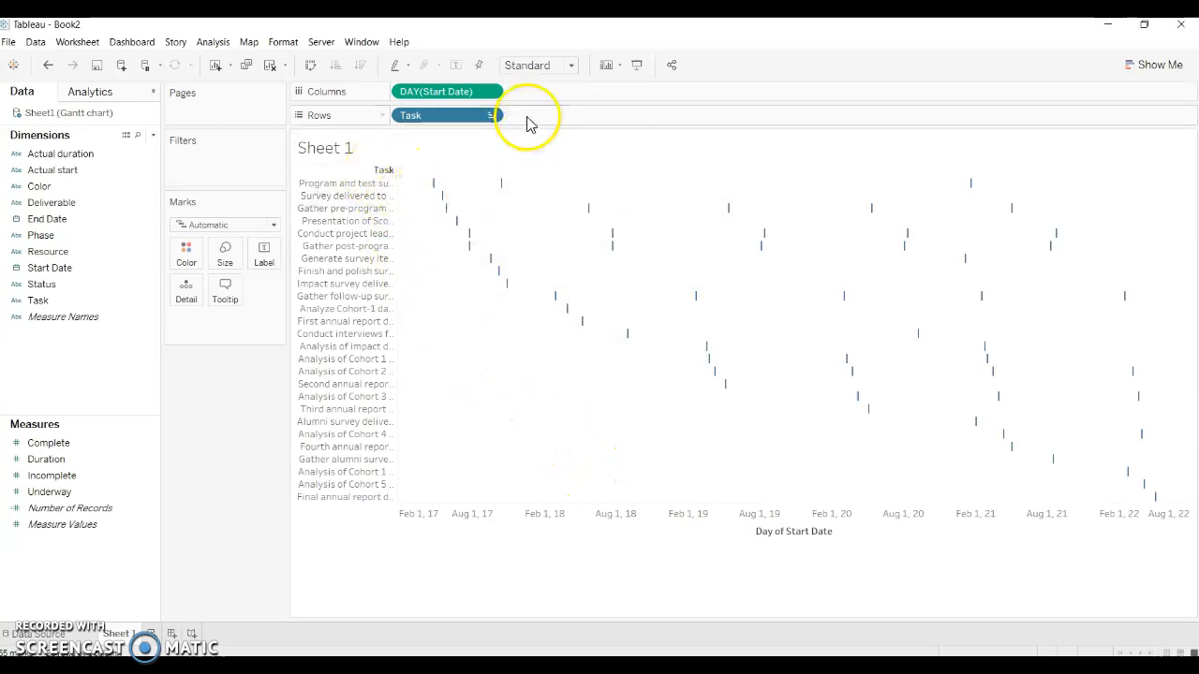
# Step: Check the start dates of the first and last task marks and of the repeated Program and test survey marks against the source data
pyautogui.moveTo(431, 193)
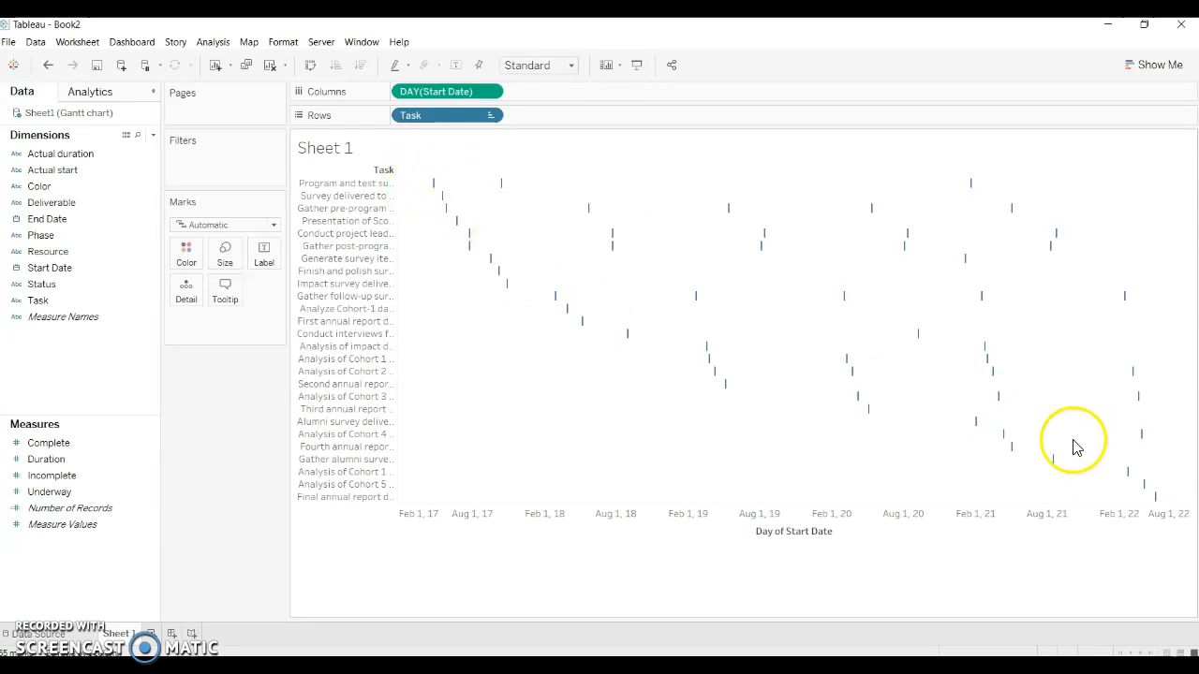
pyautogui.moveTo(1156, 500)
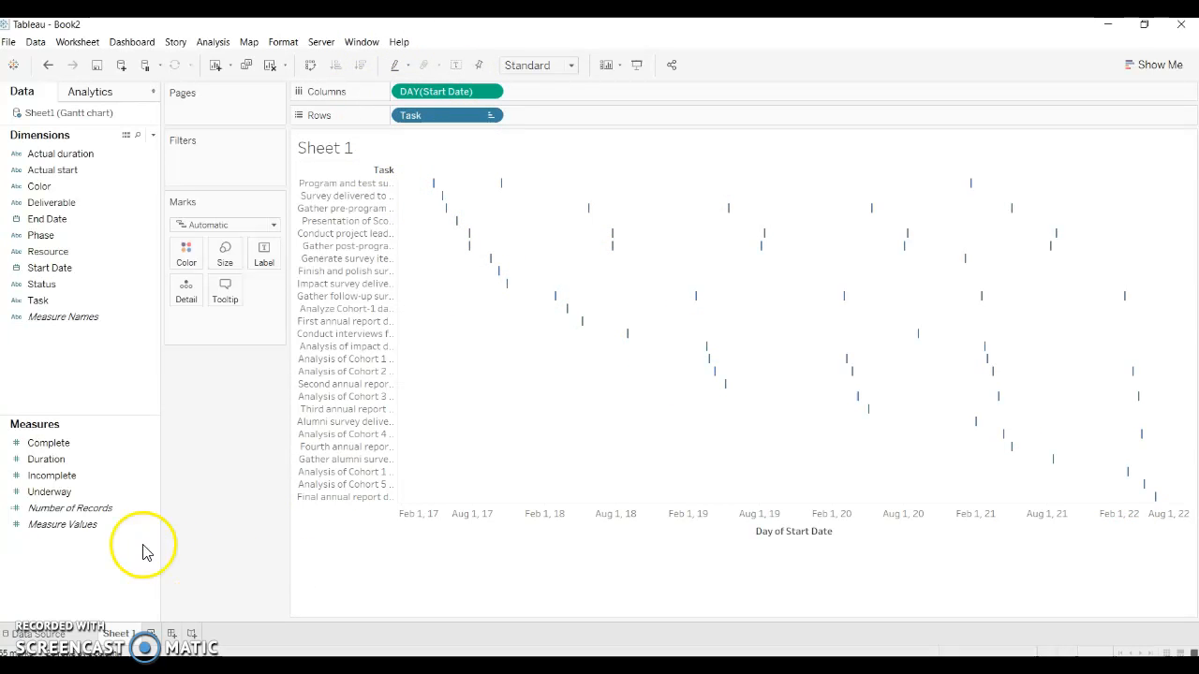
pyautogui.click(28, 635)
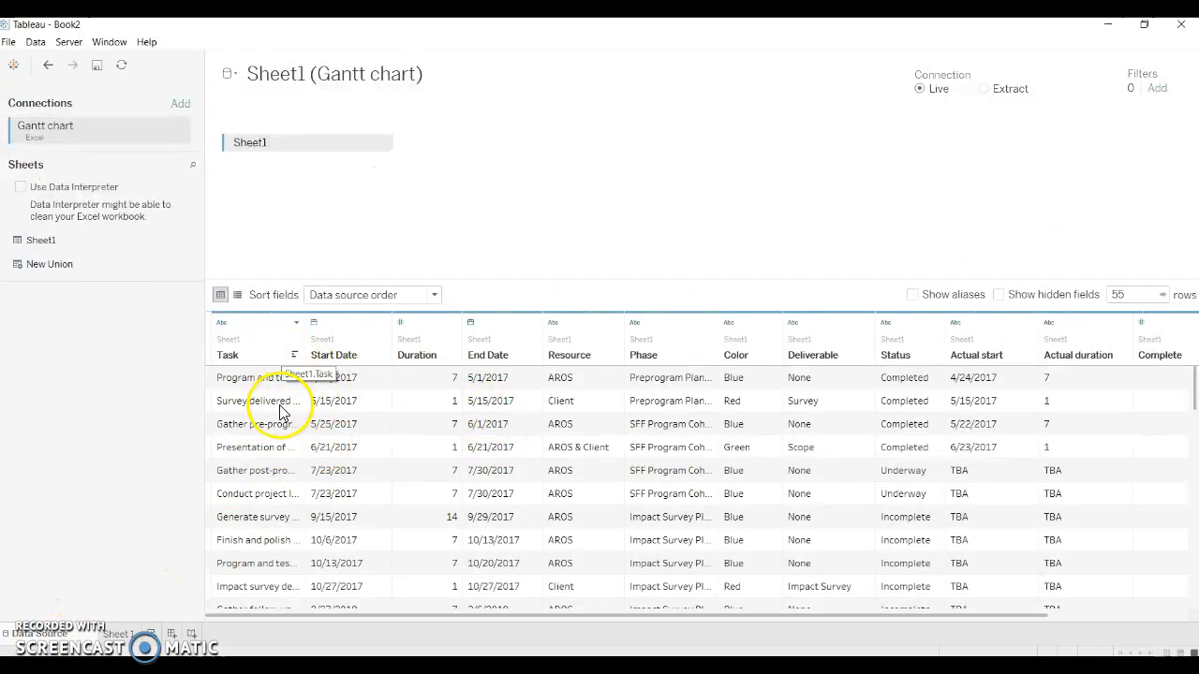
pyautogui.click(114, 634)
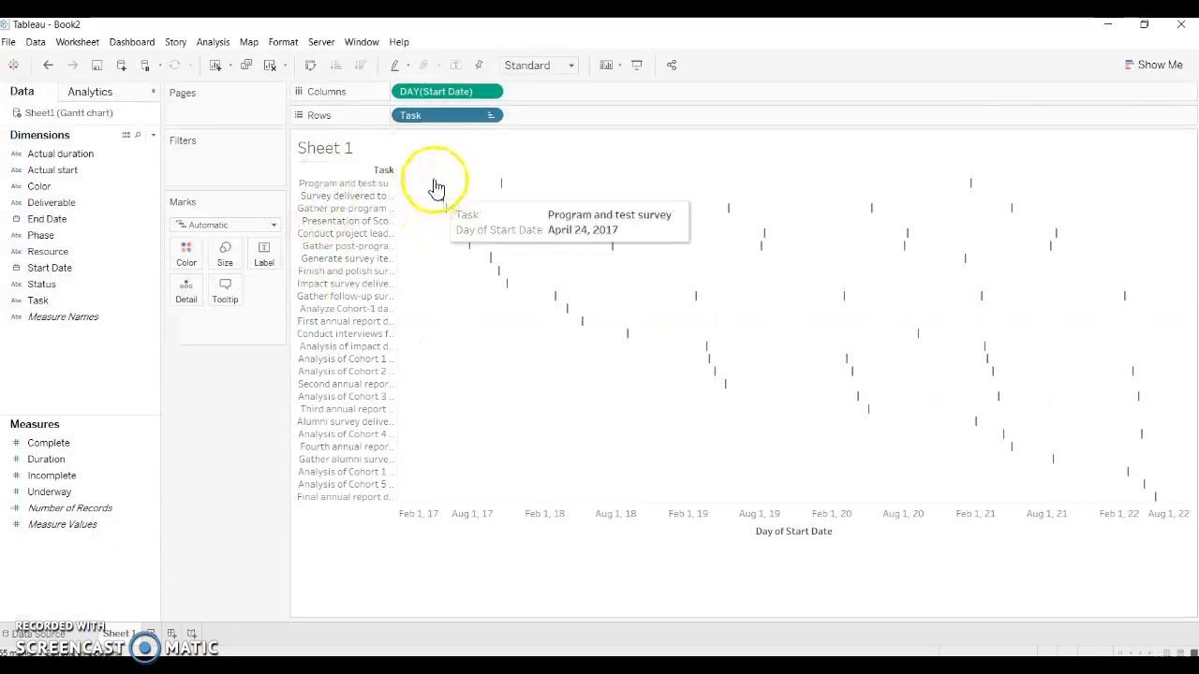
pyautogui.moveTo(503, 189)
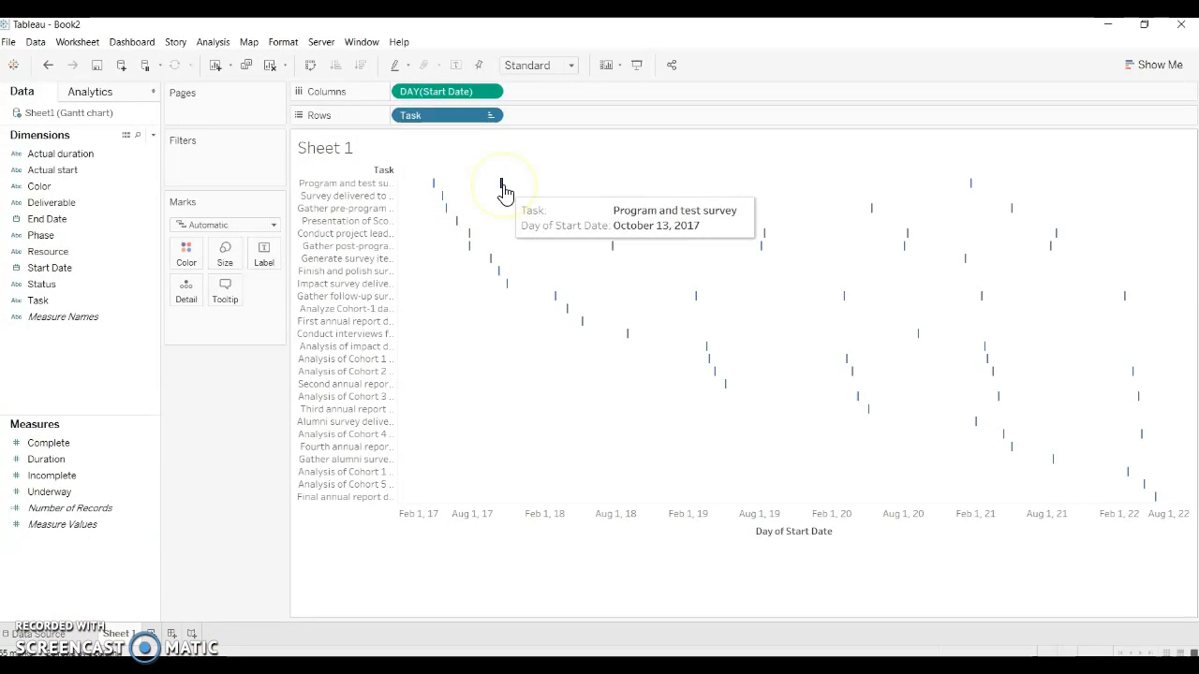
pyautogui.moveTo(972, 191)
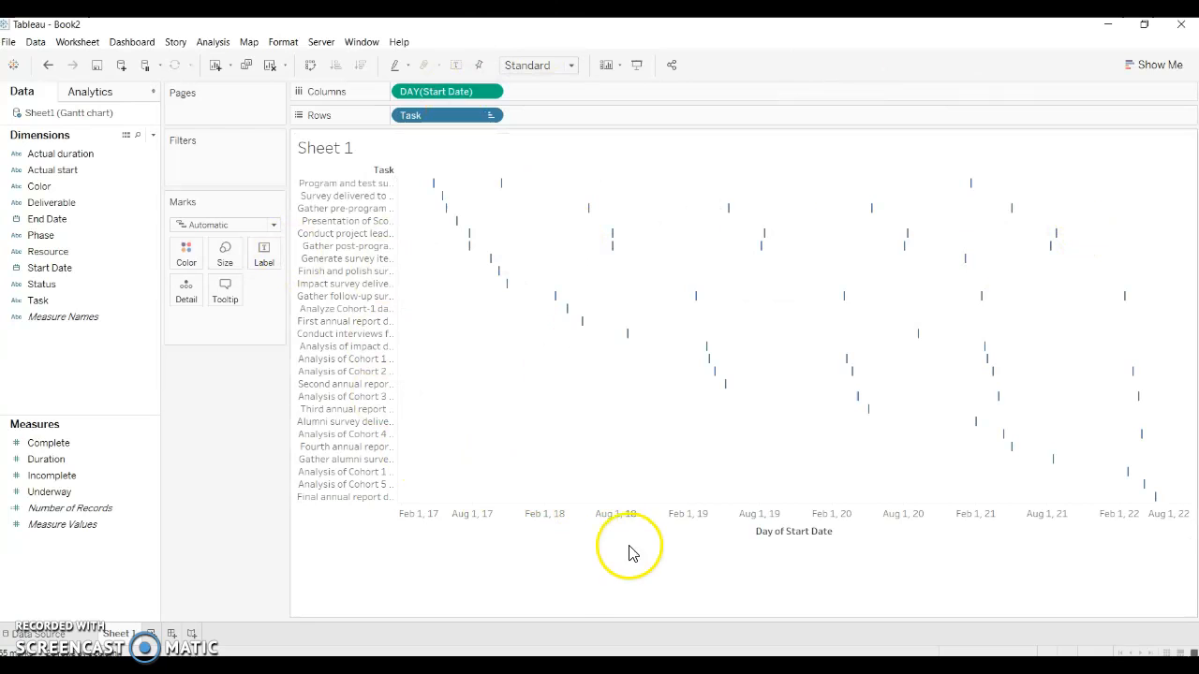
# Step: Fix the Day of Start Date axis range to start on 4/10/2017 and end on 6/13/2022
pyautogui.doubleClick(499, 534)
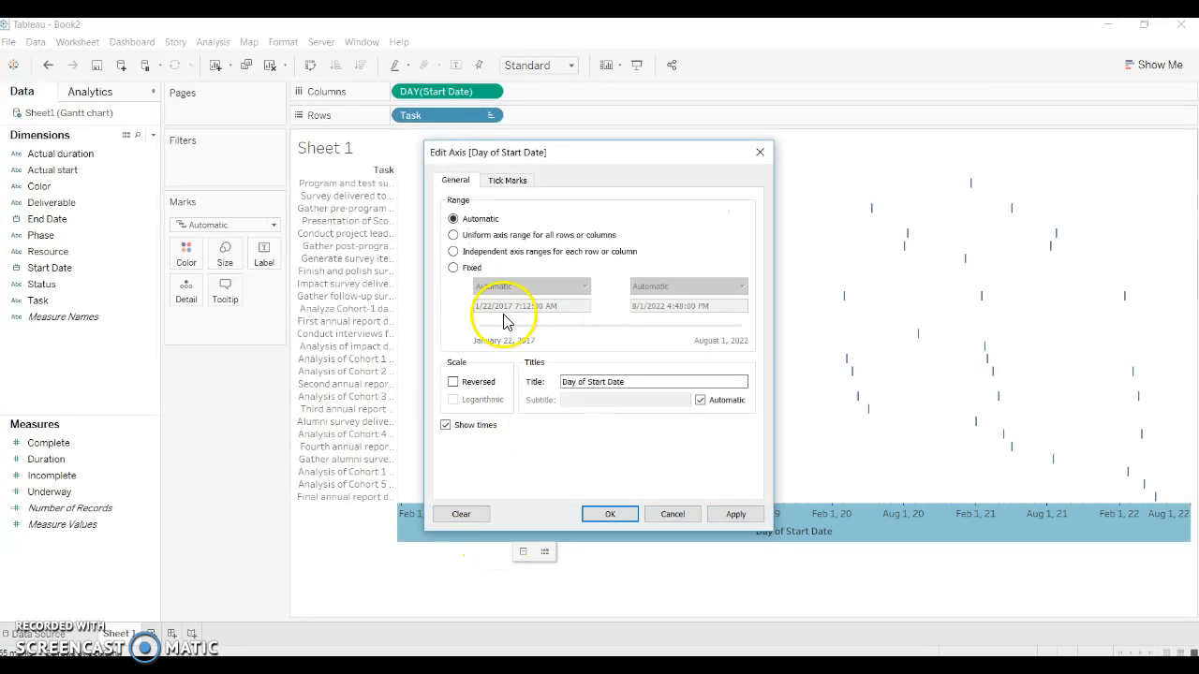
pyautogui.click(452, 269)
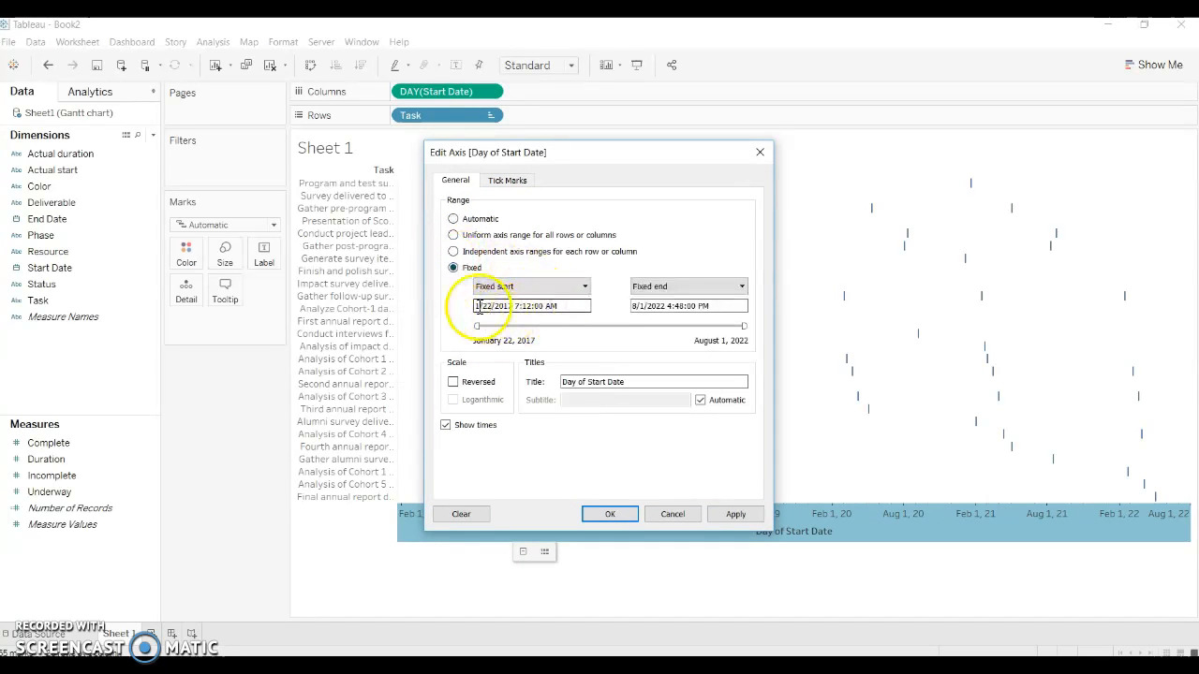
pyautogui.click(477, 305)
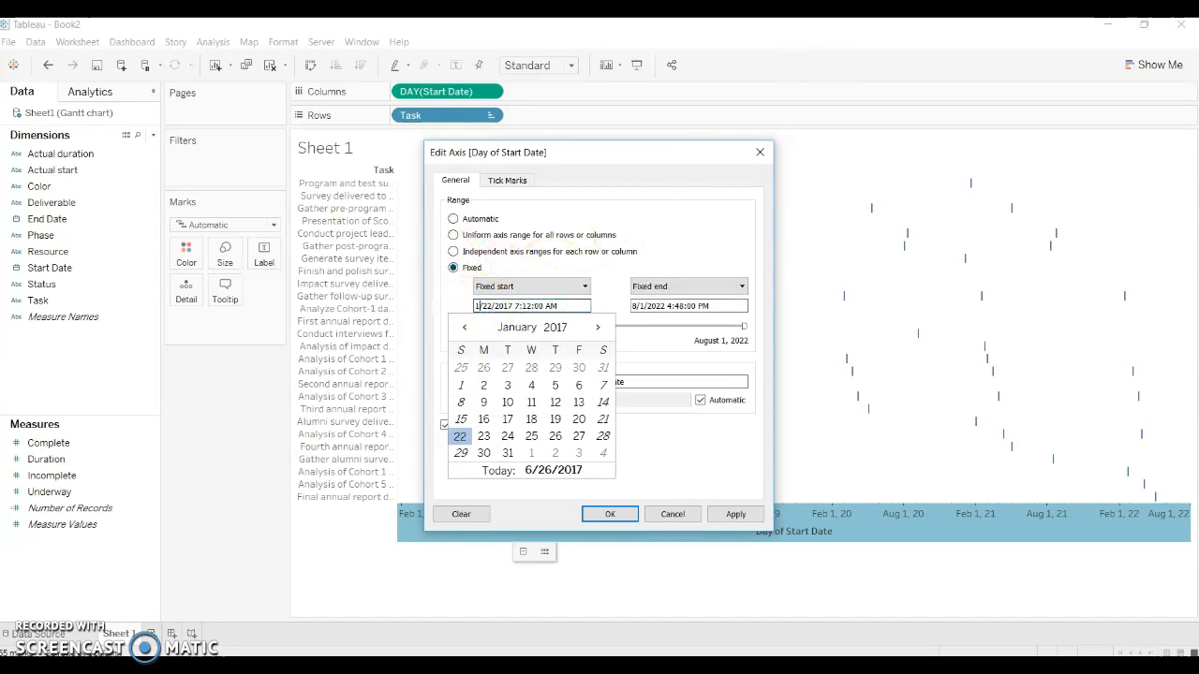
pyautogui.write('4')
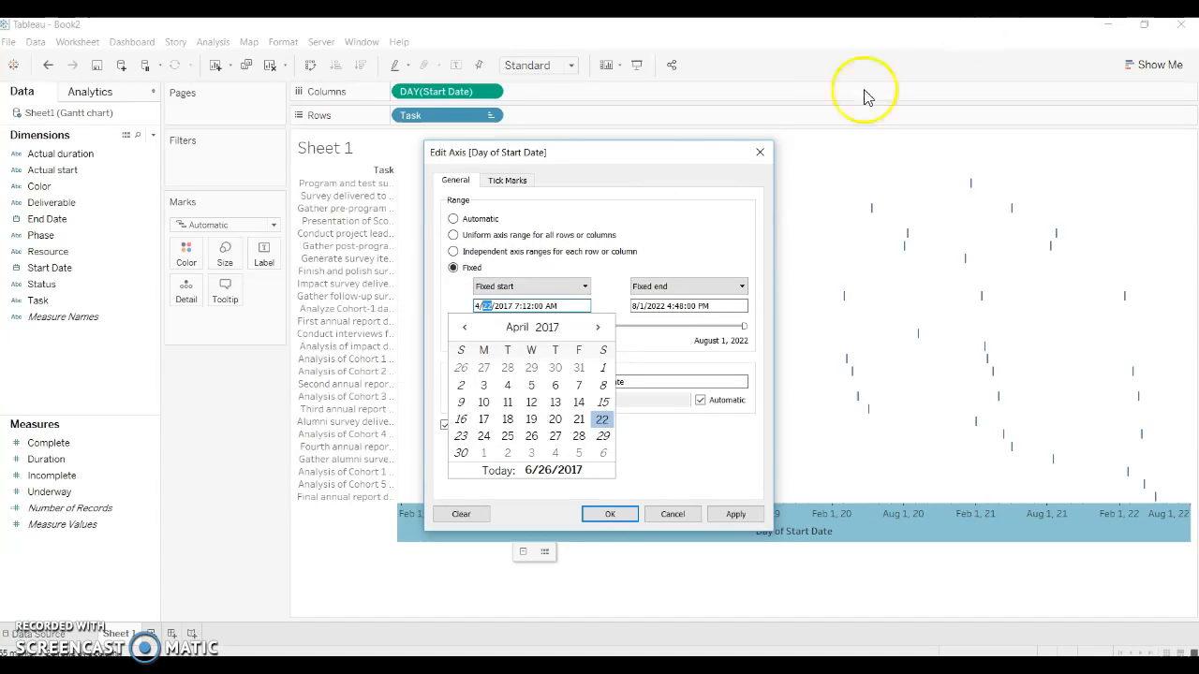
pyautogui.click(485, 403)
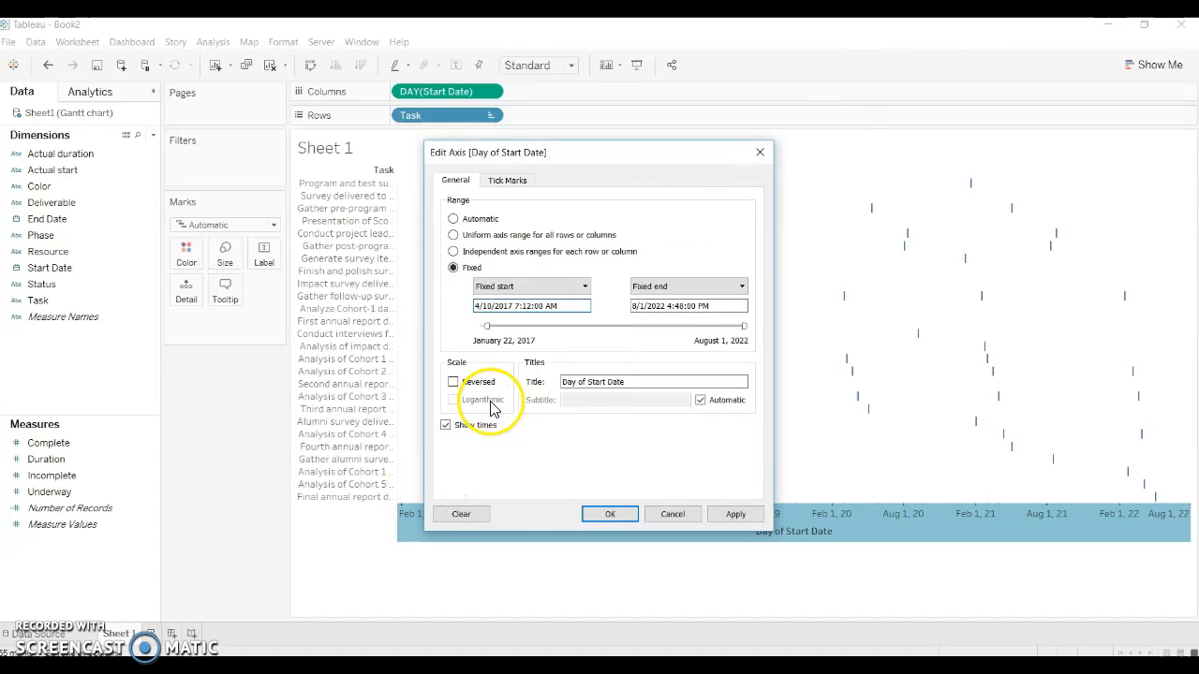
pyautogui.click(722, 308)
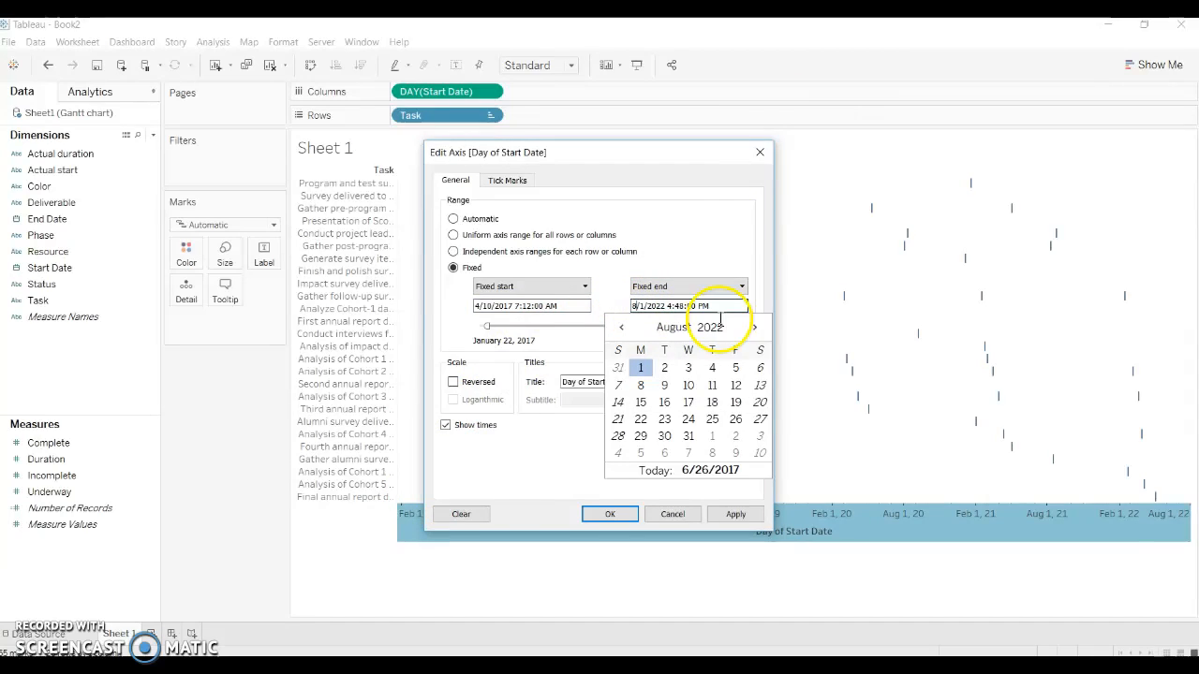
pyautogui.write('6')
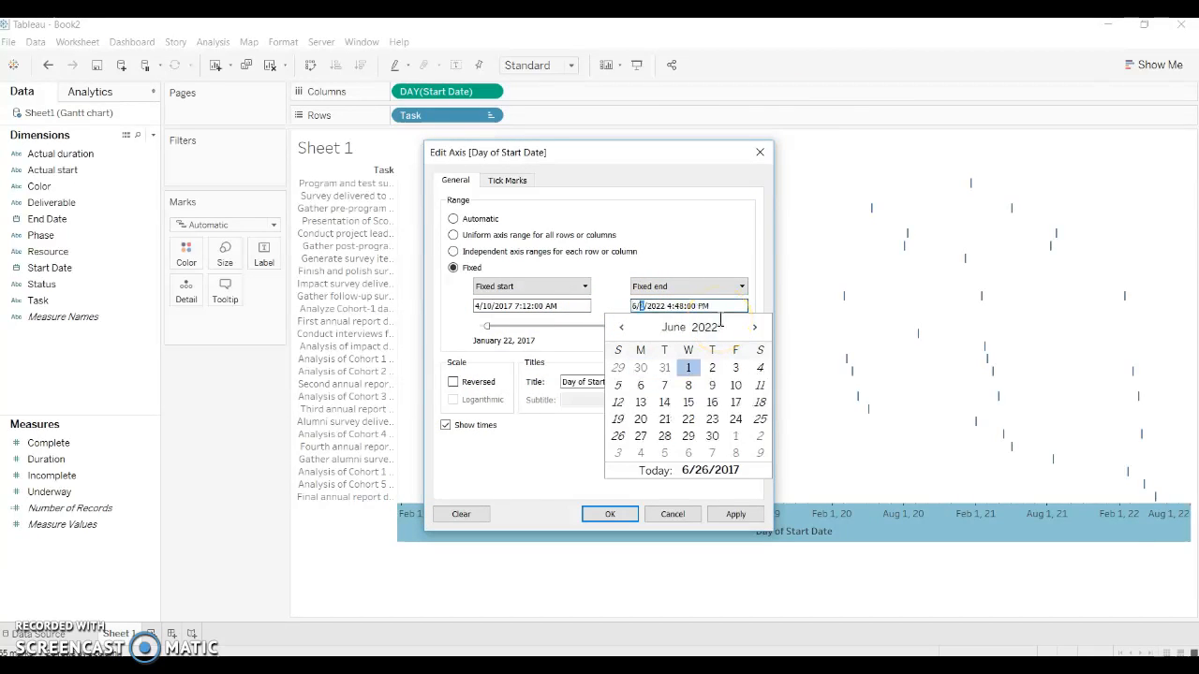
pyautogui.click(638, 404)
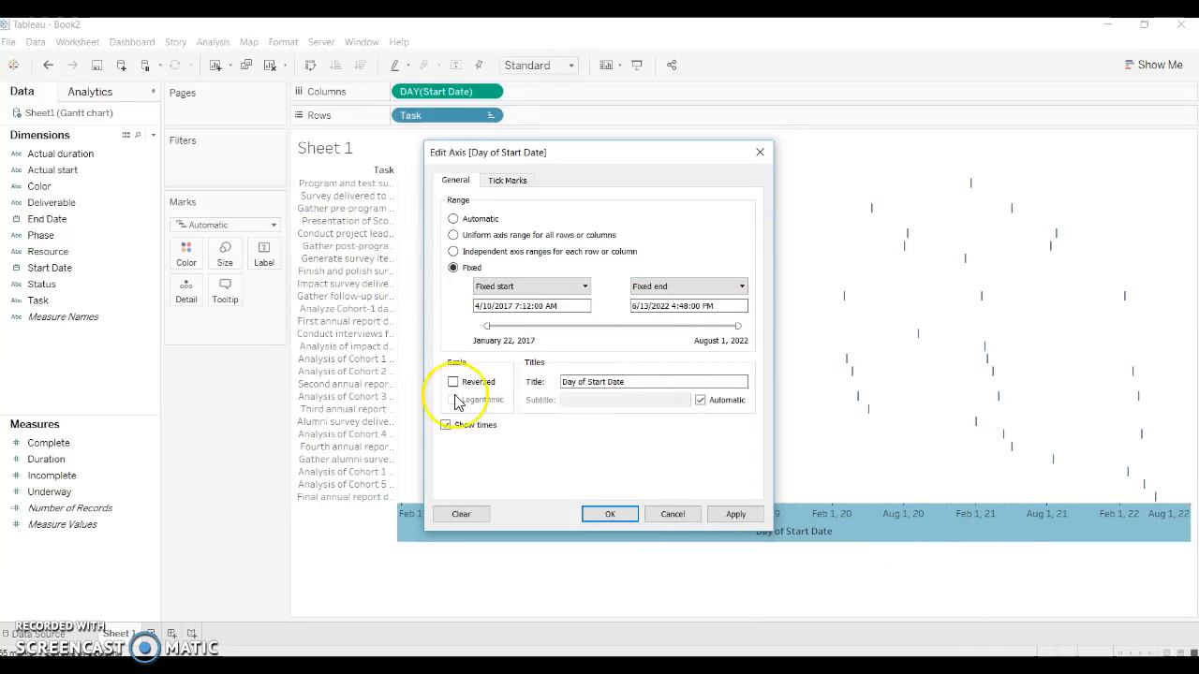
# Step: Set the date axis's major tick marks to a fixed interval of every 1 month and apply the axis changes
pyautogui.click(498, 181)
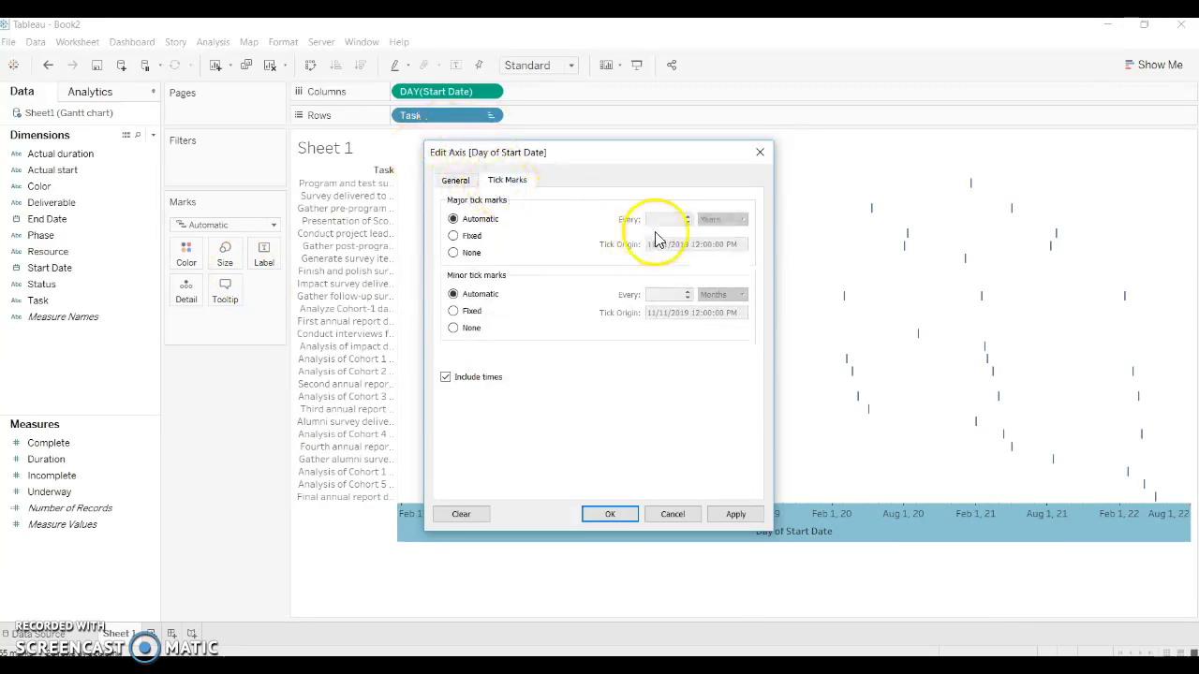
pyautogui.click(458, 237)
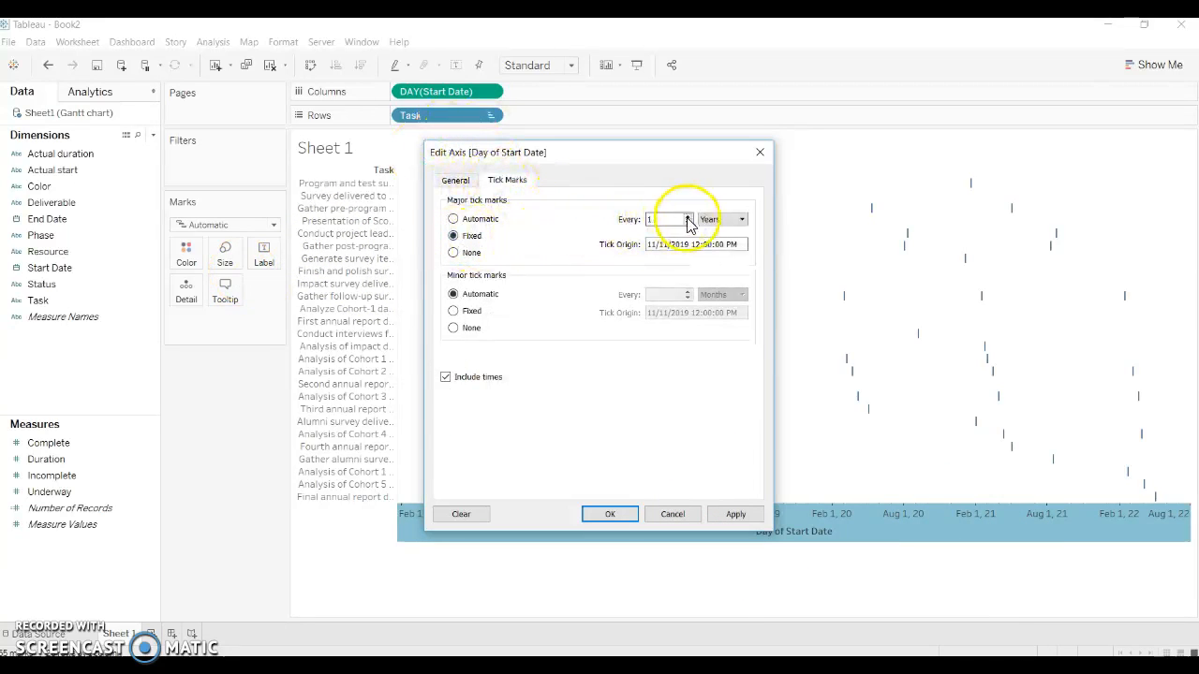
pyautogui.click(723, 220)
pyautogui.click(715, 254)
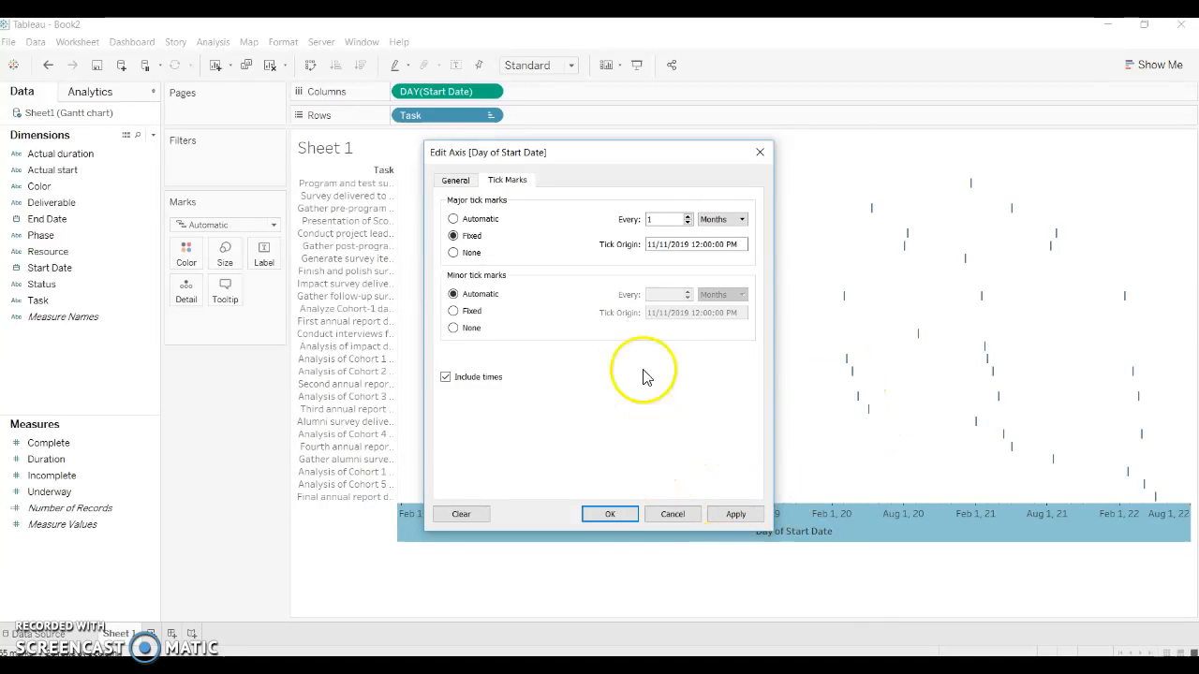
pyautogui.click(735, 519)
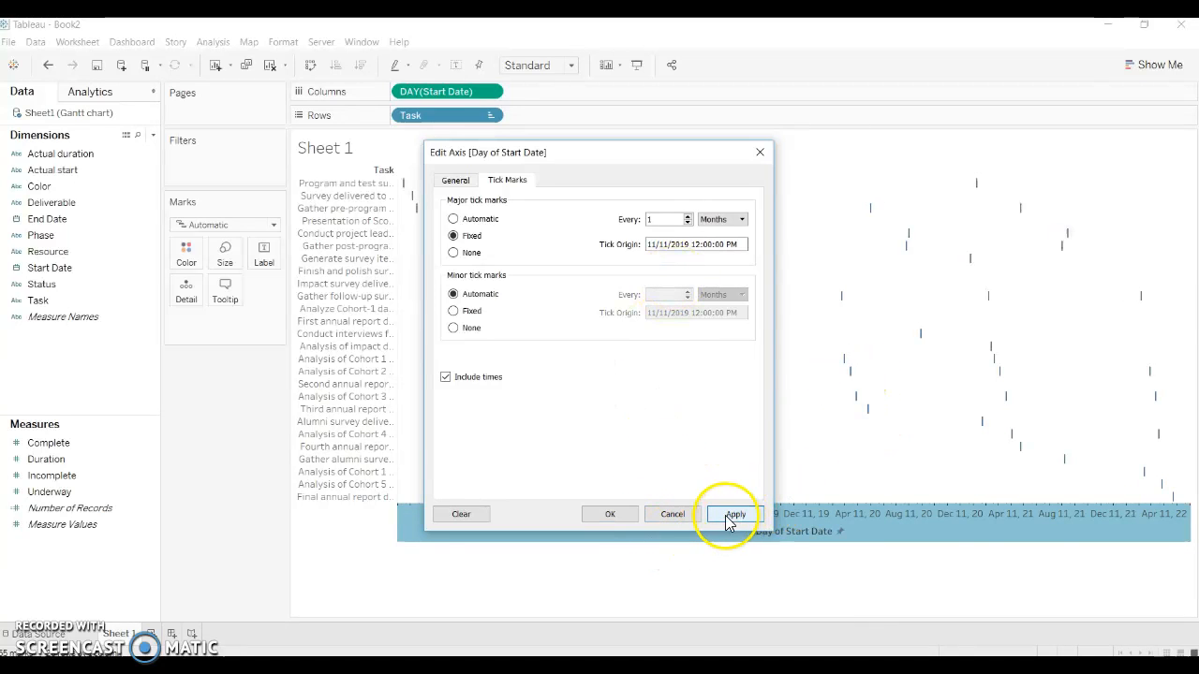
pyautogui.click(609, 514)
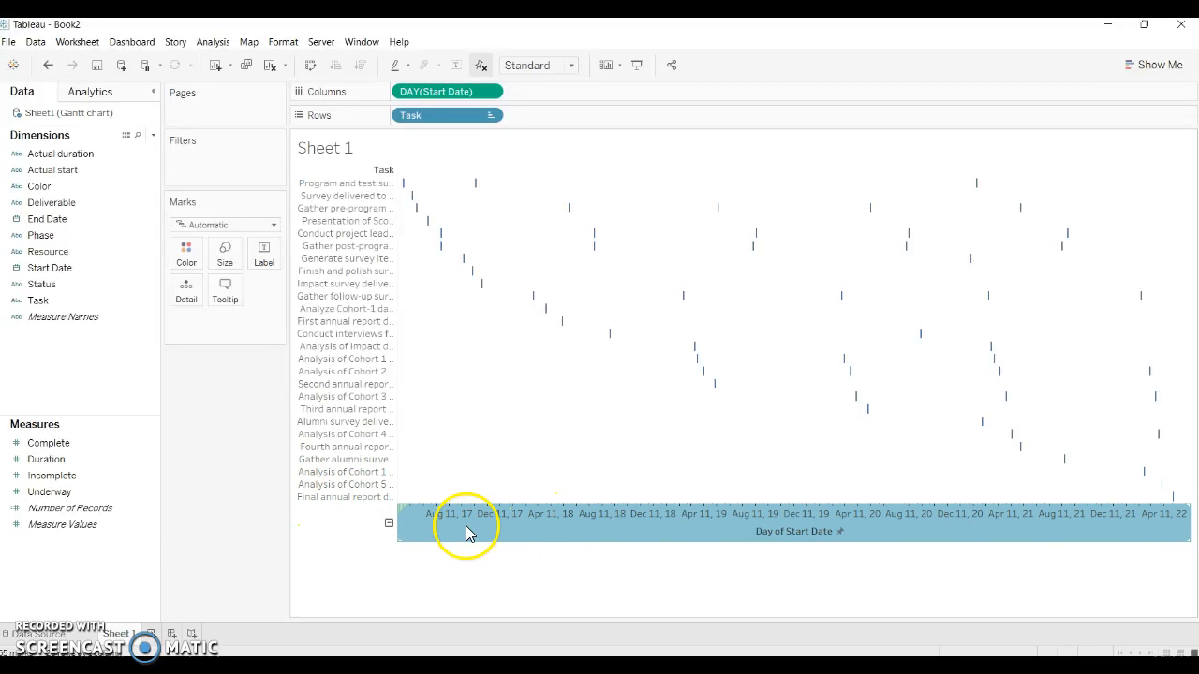
# Step: Format the Start Date axis so its scale ticks are black
pyautogui.click(488, 92)
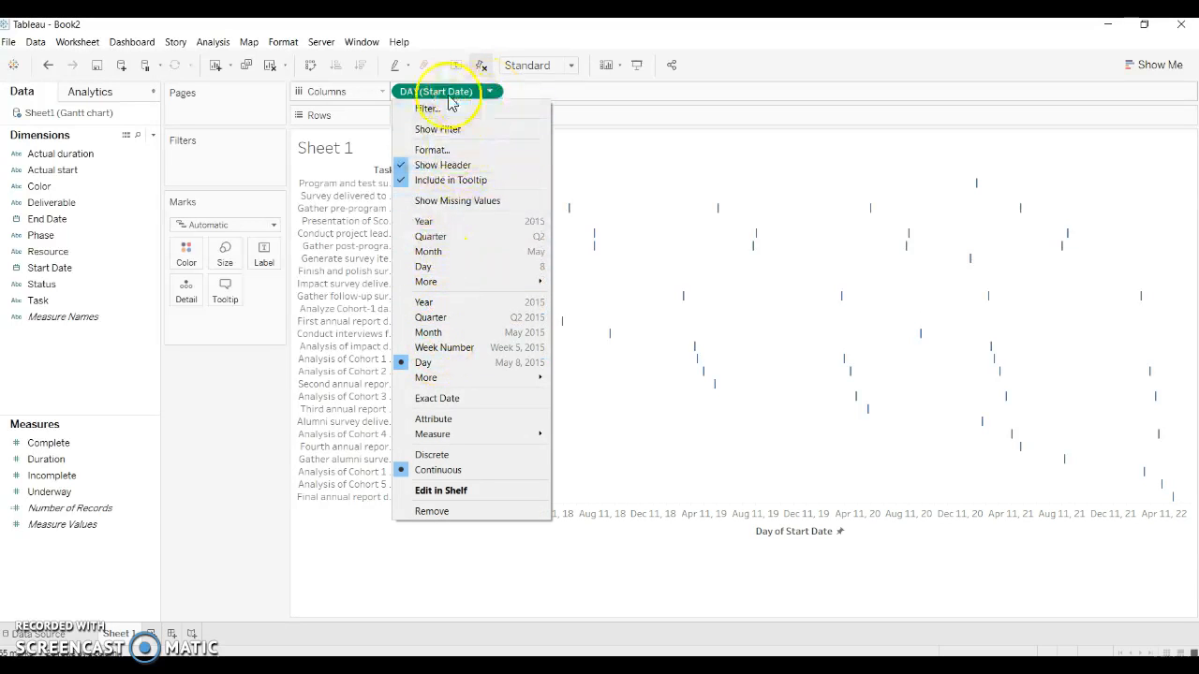
pyautogui.click(431, 151)
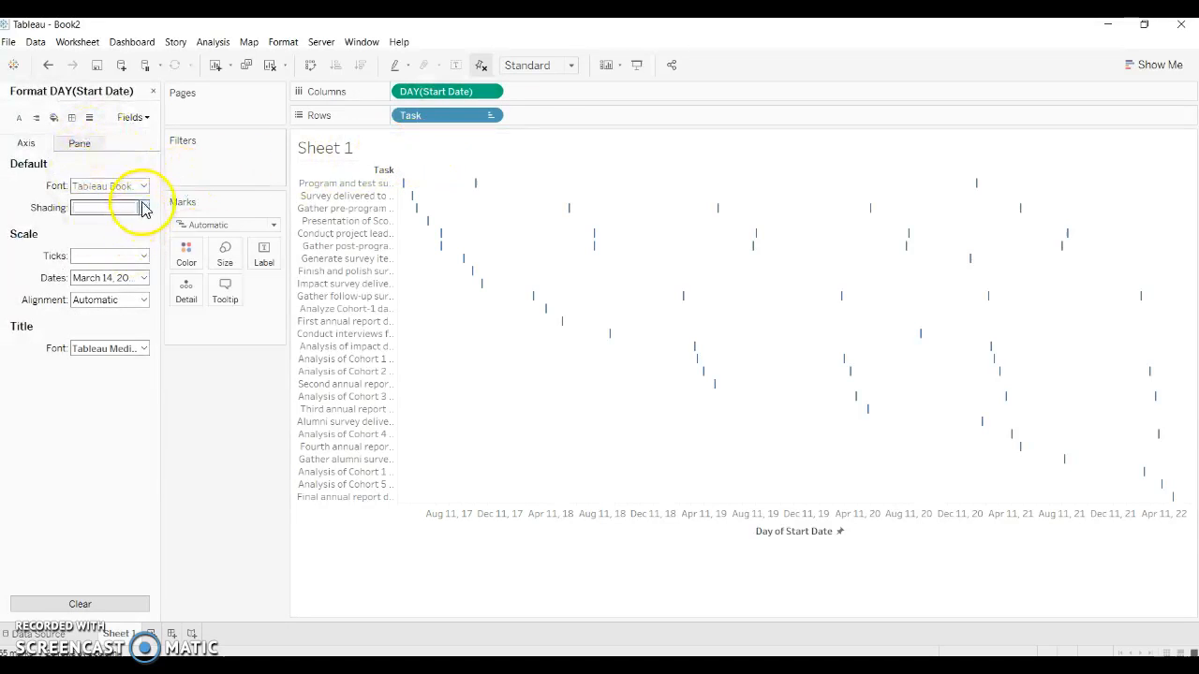
pyautogui.click(144, 257)
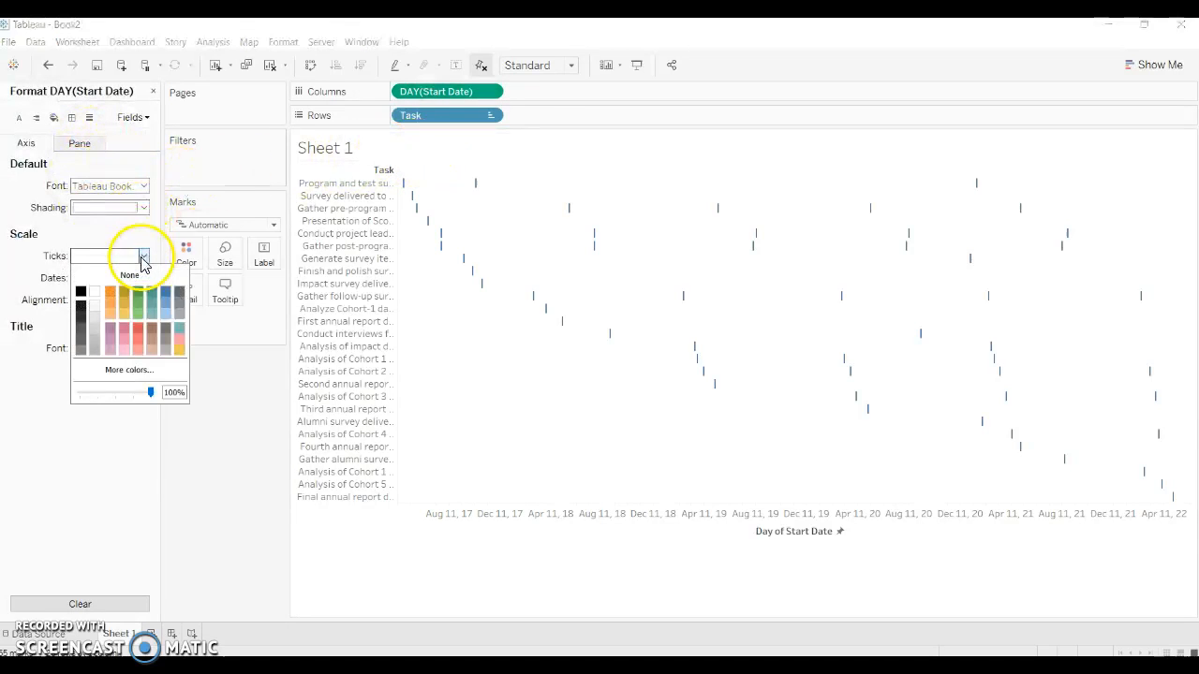
pyautogui.click(80, 291)
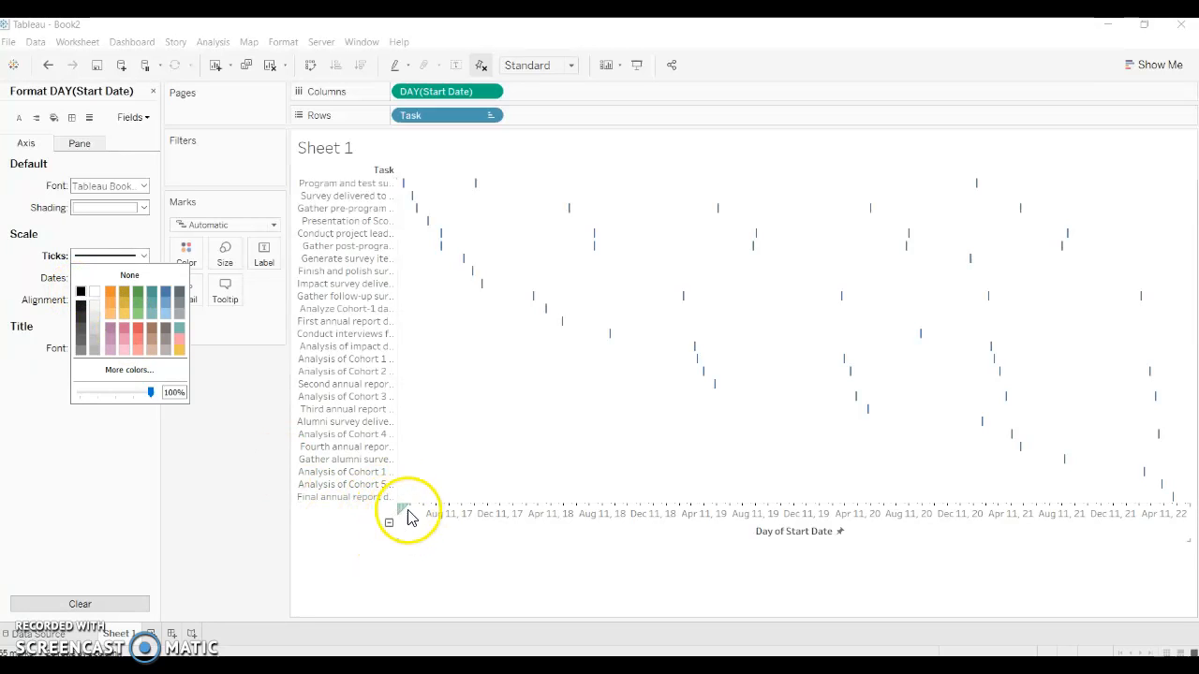
pyautogui.click(16, 353)
# Step: Set the Start Date axis label alignment to Up and its date format to 3/14/01
pyautogui.click(143, 299)
pyautogui.click(110, 342)
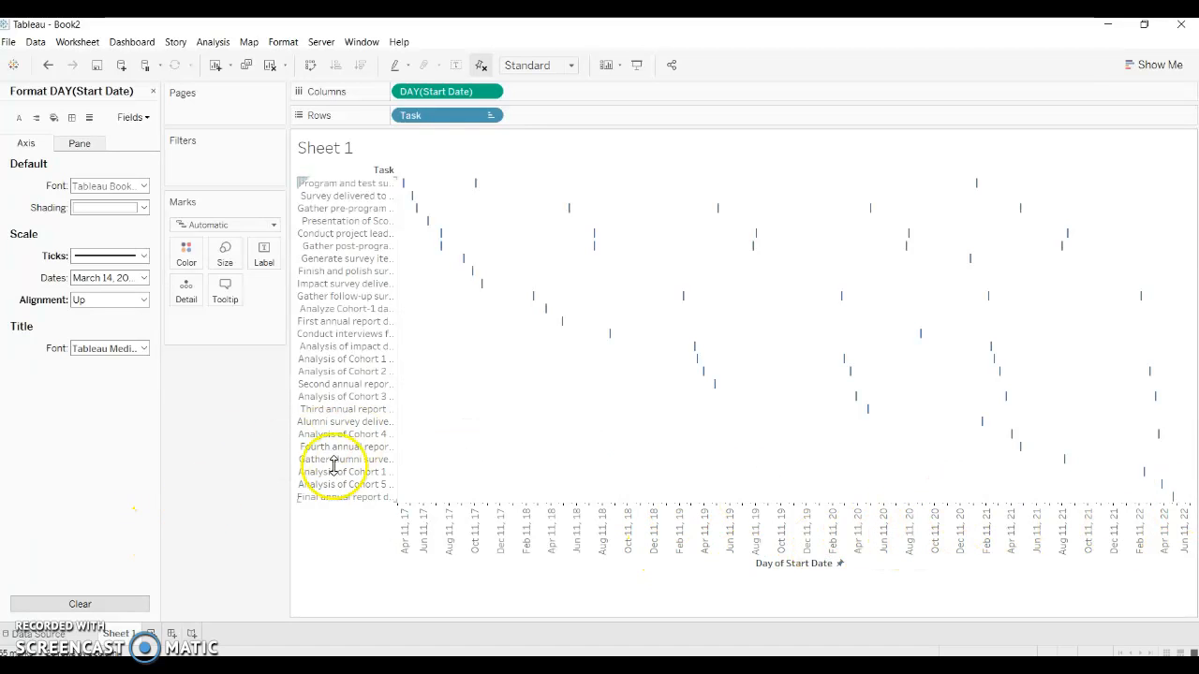
pyautogui.click(140, 278)
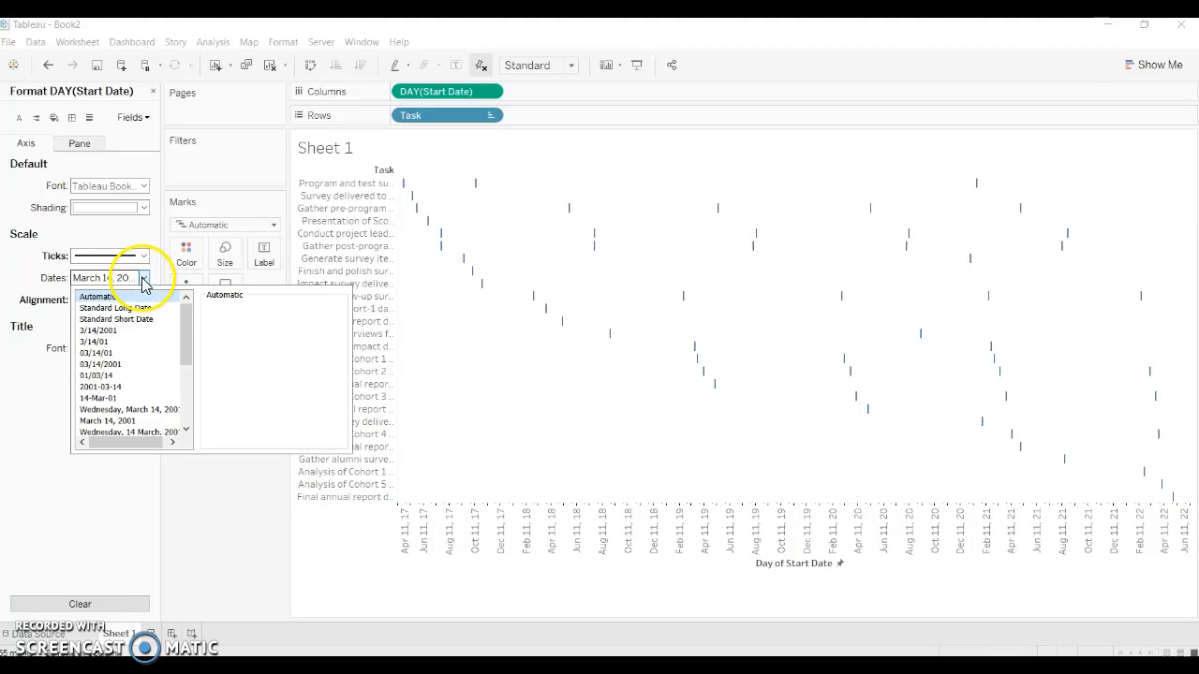
pyautogui.click(105, 343)
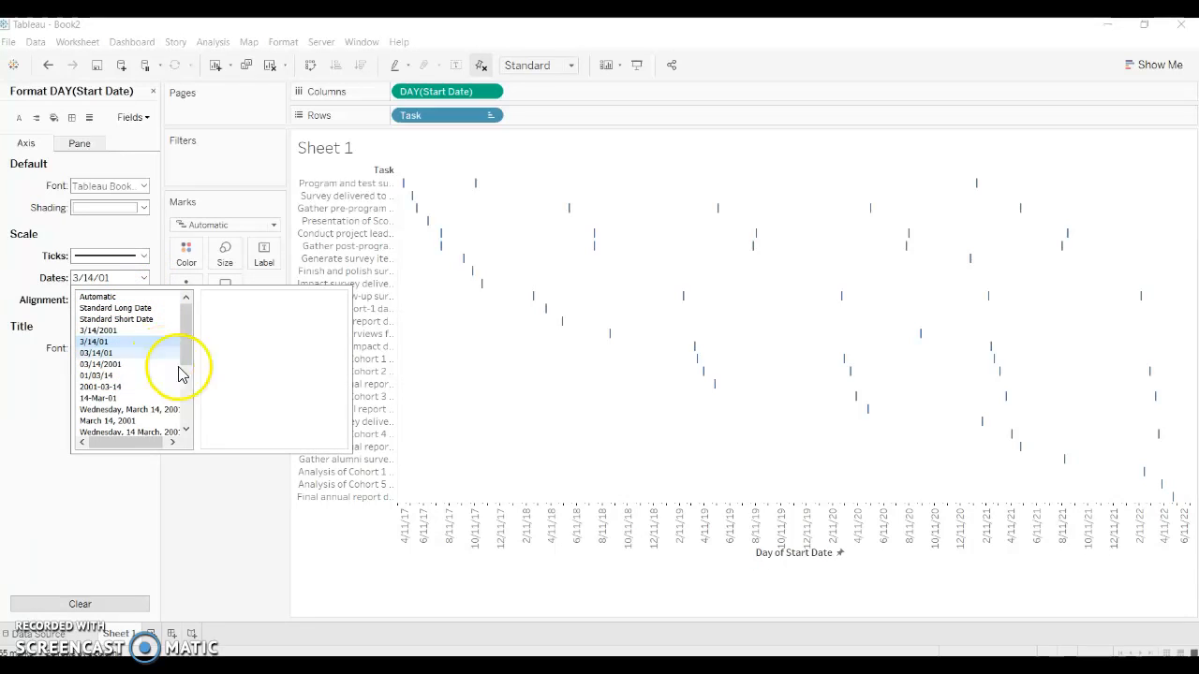
pyautogui.click(415, 570)
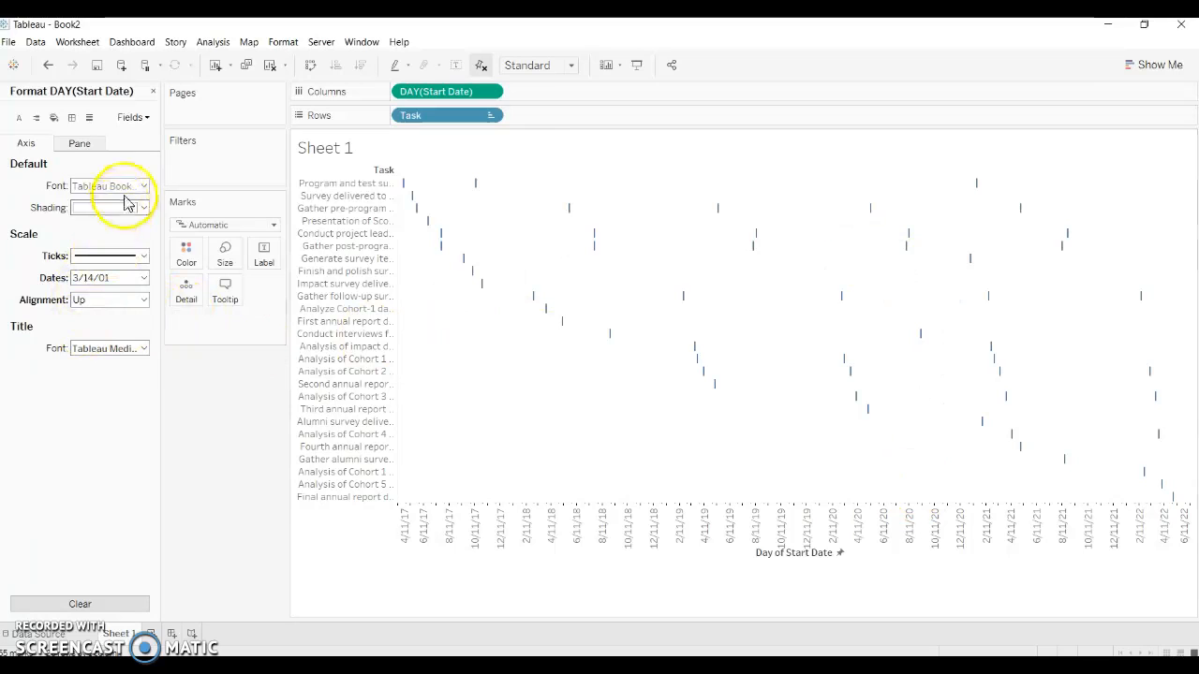
# Step: Add column grid lines in the thickest line weight to the chart and close the line formatting
pyautogui.click(89, 119)
pyautogui.click(117, 142)
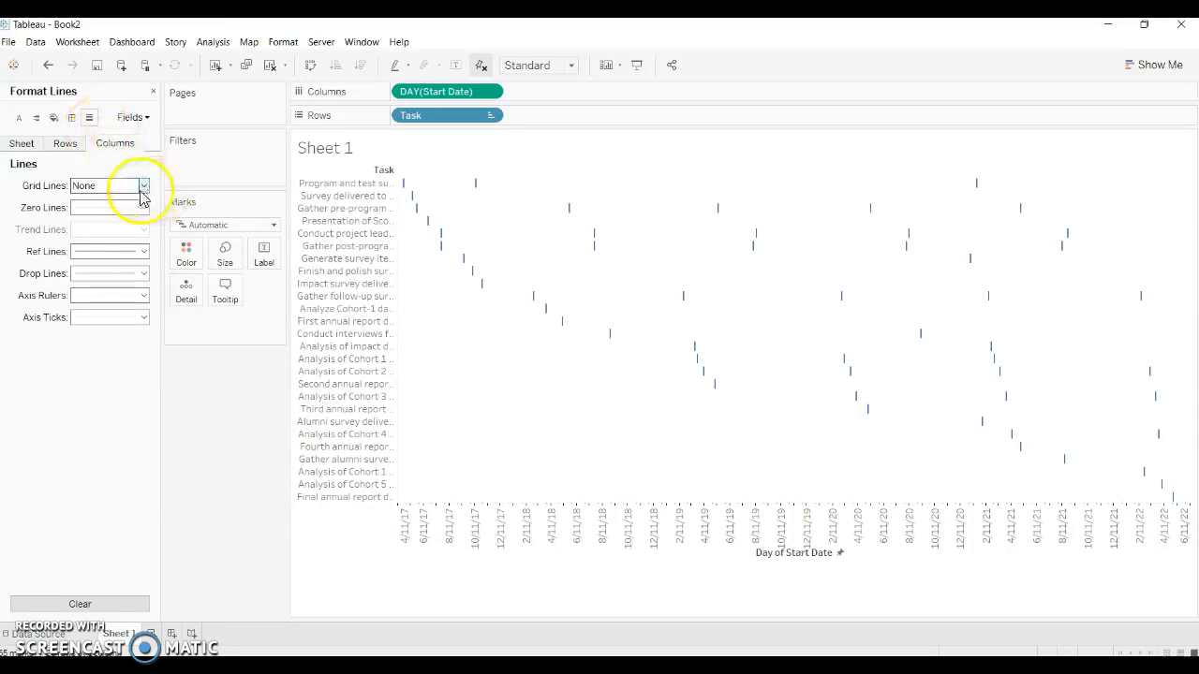
pyautogui.click(144, 187)
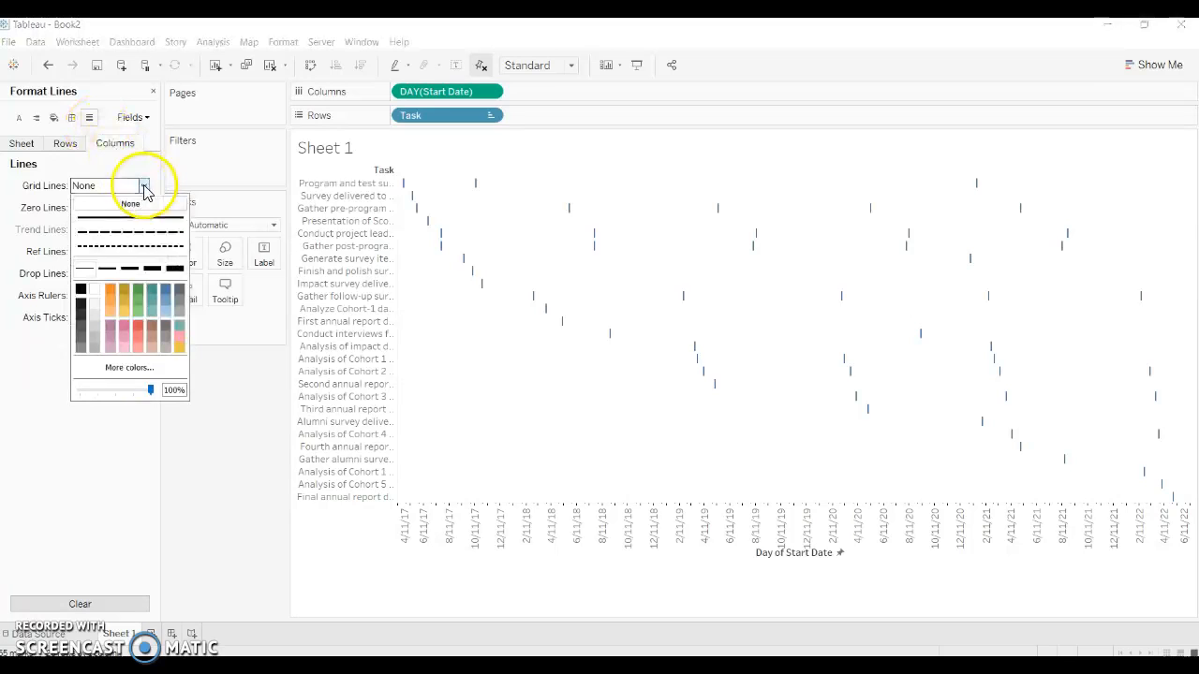
pyautogui.click(172, 272)
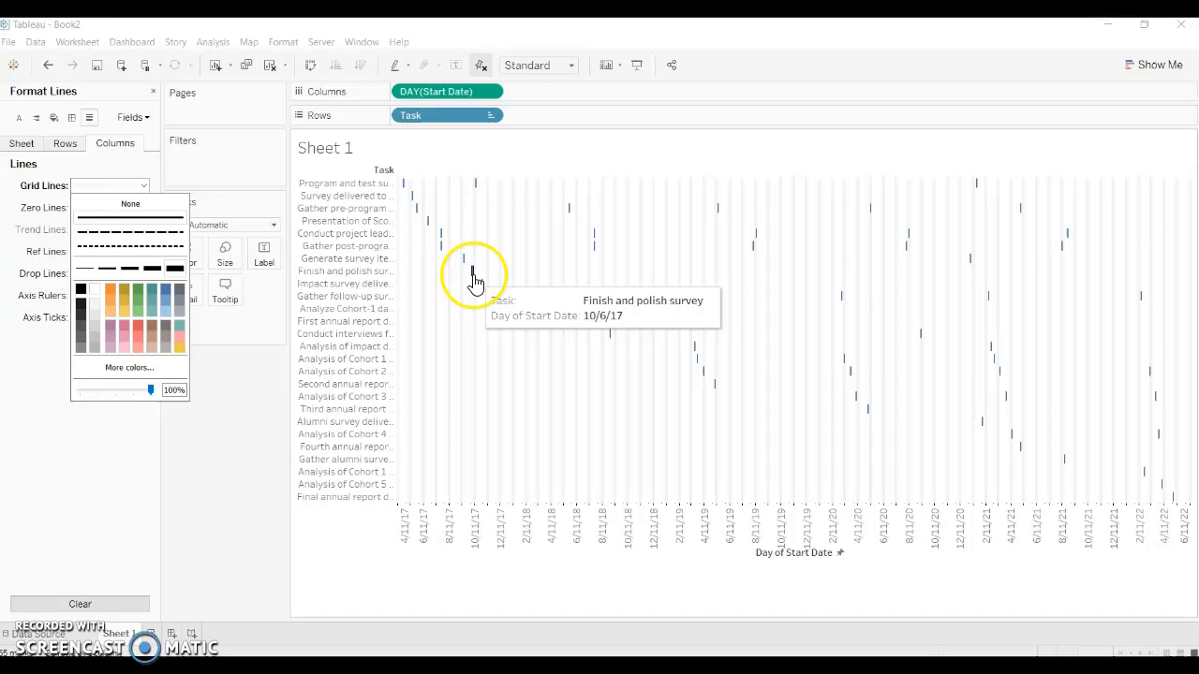
pyautogui.click(119, 480)
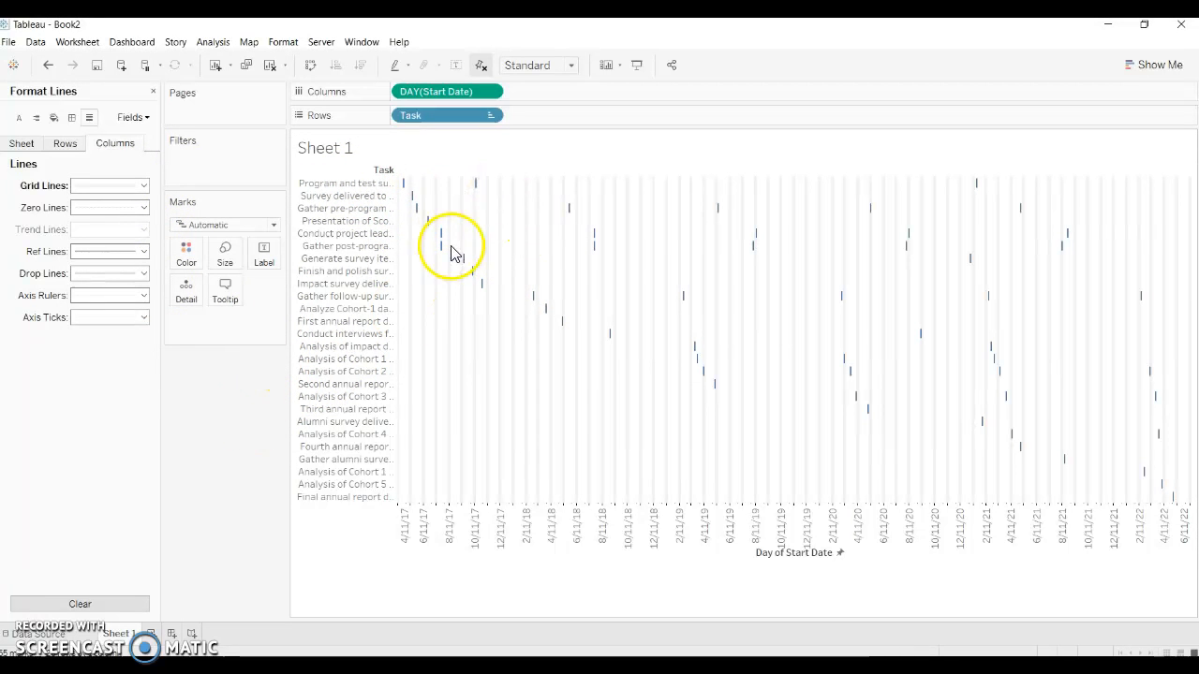
pyautogui.click(153, 92)
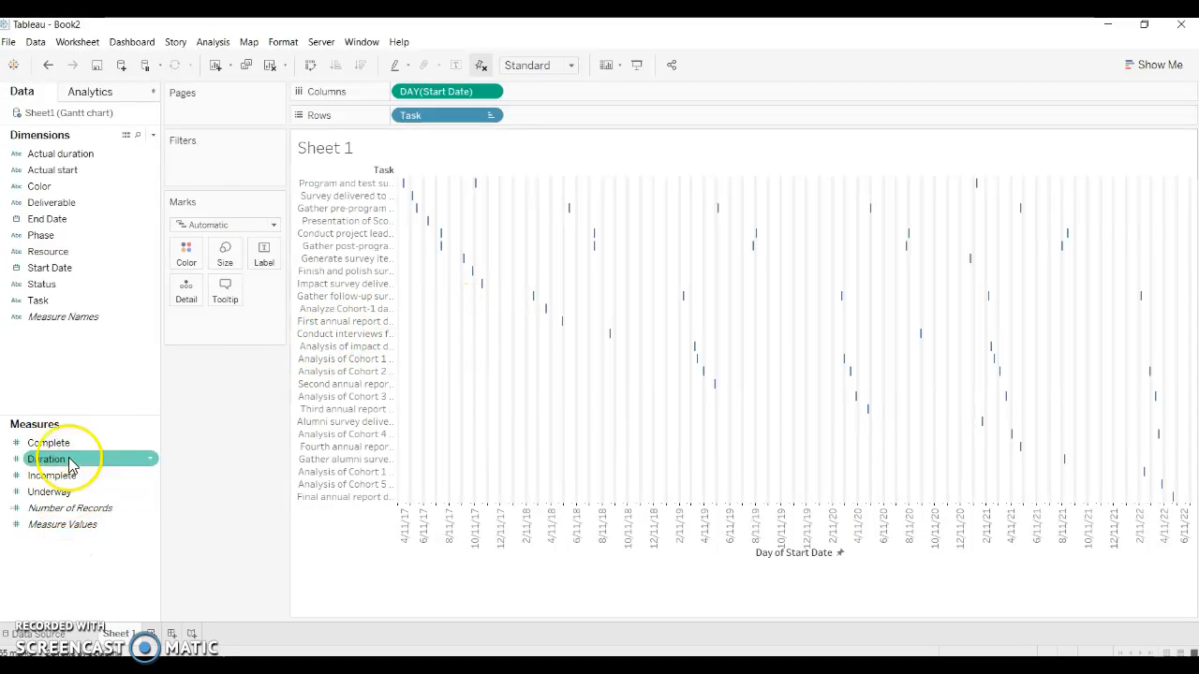
# Step: Size the task marks by Duration and color them by Resource
pyautogui.moveTo(59, 459); pyautogui.dragTo(231, 261)
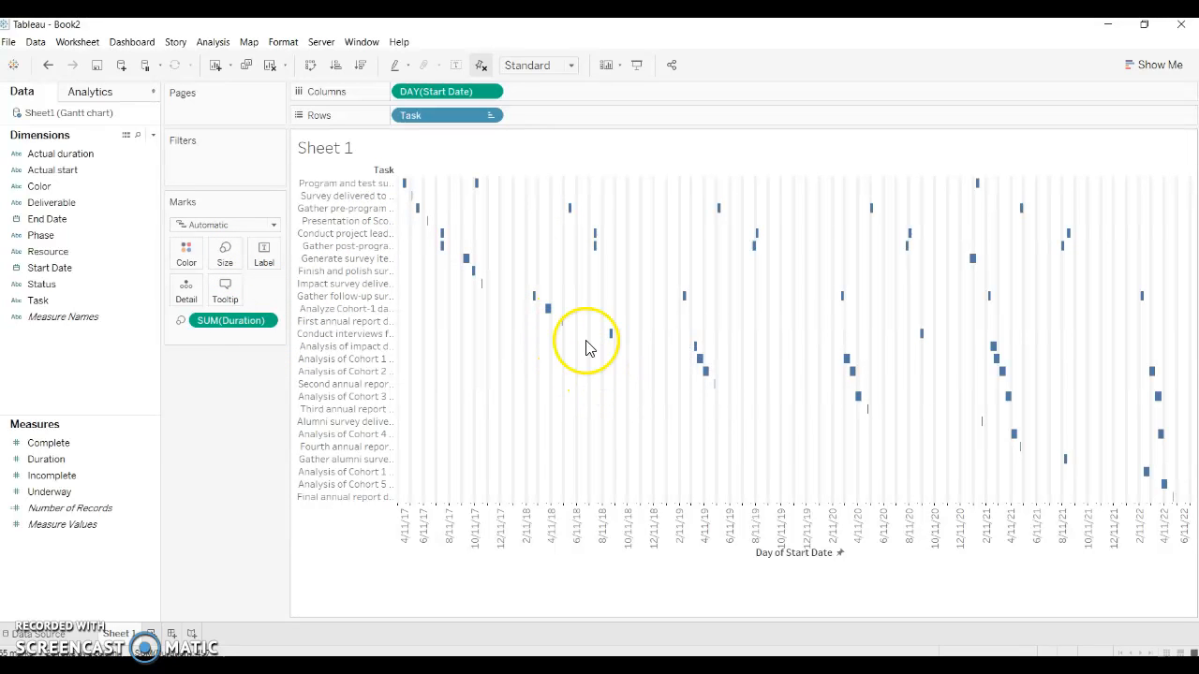
pyautogui.moveTo(486, 287)
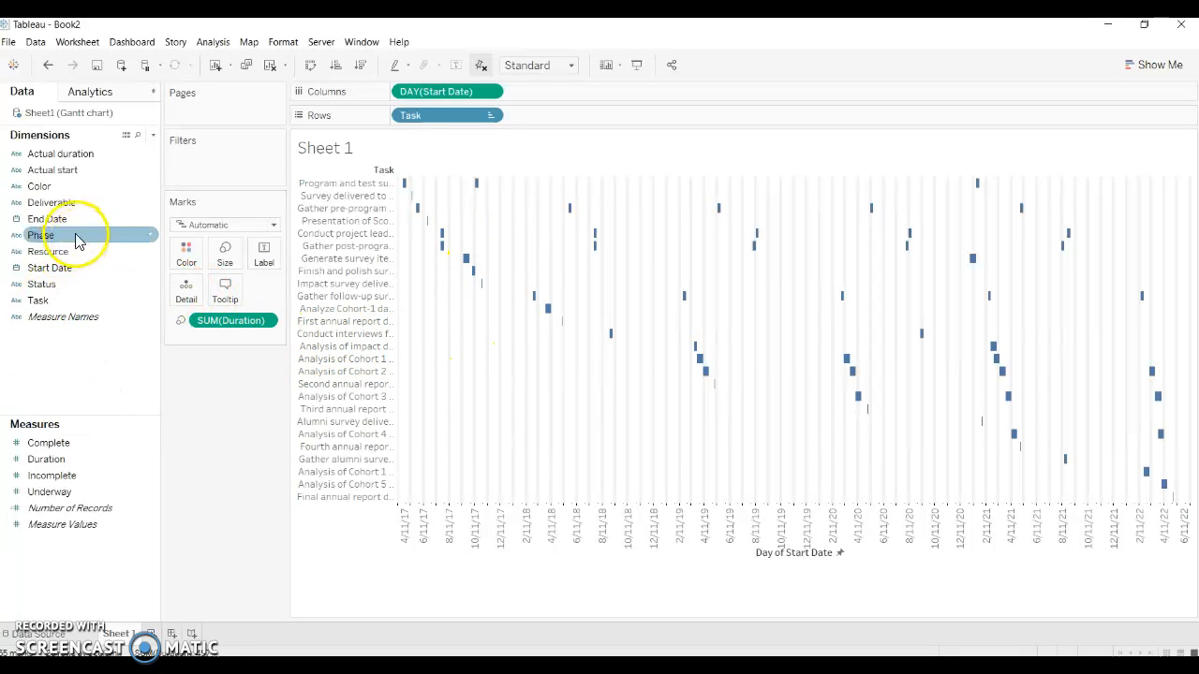
pyautogui.moveTo(68, 255); pyautogui.dragTo(180, 259)
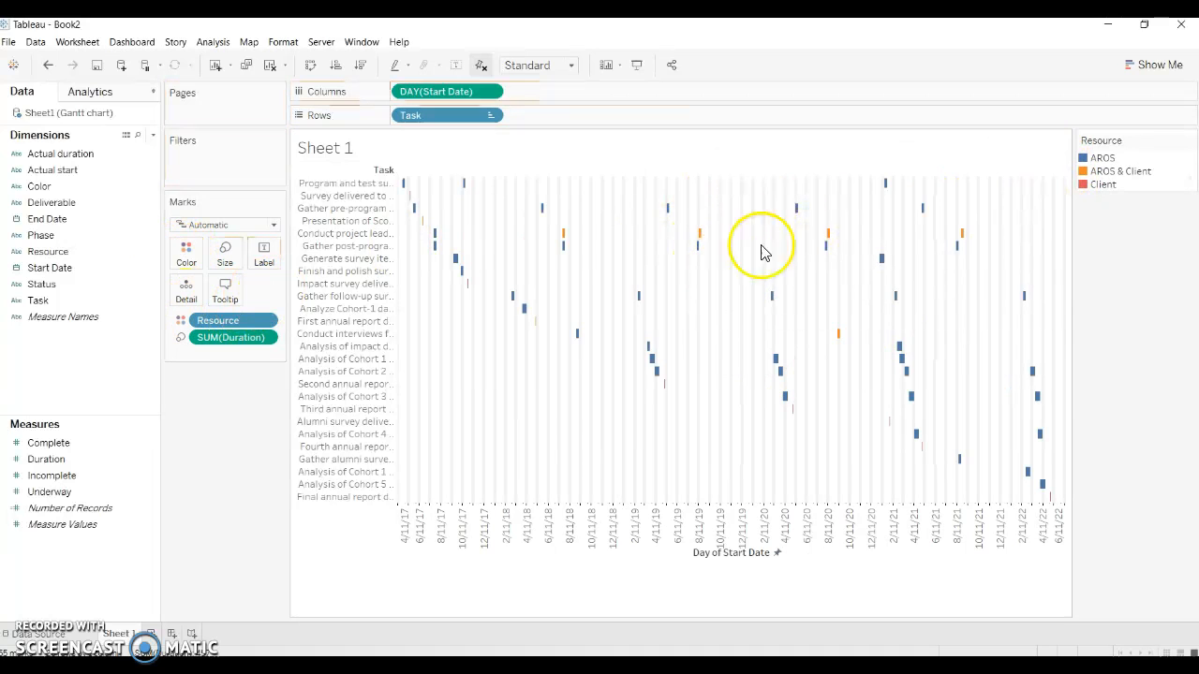
pyautogui.moveTo(664, 395)
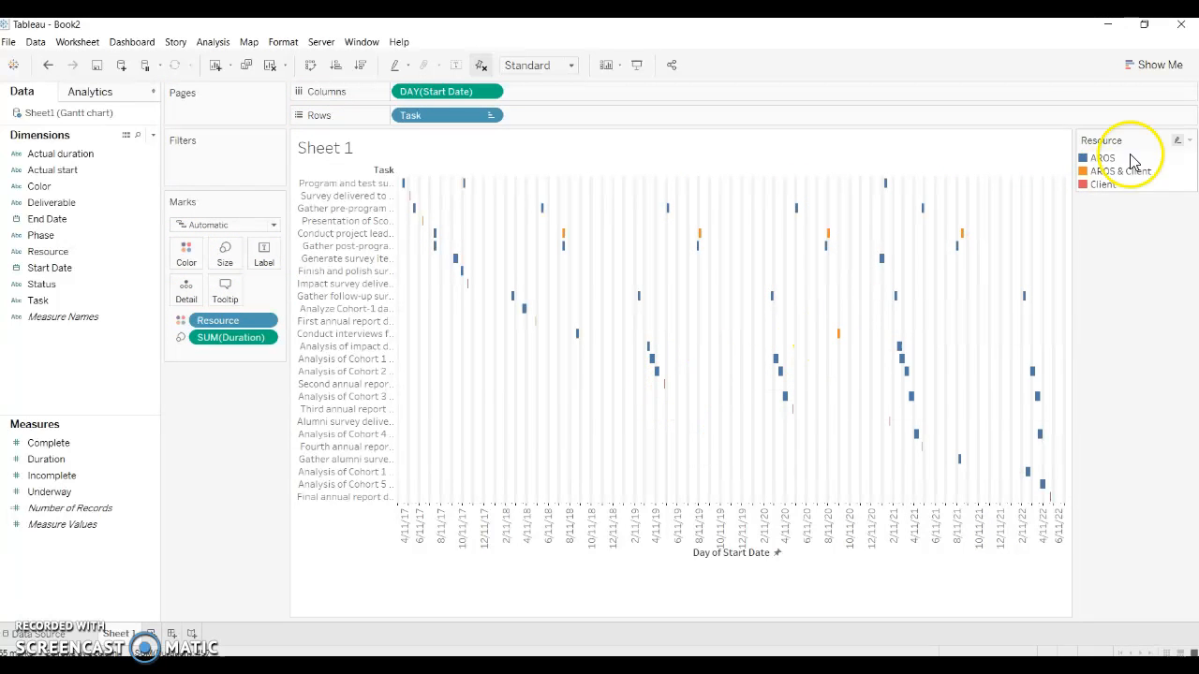
# Step: Change the color of the AROS & Client resource to green
pyautogui.doubleClick(1105, 171)
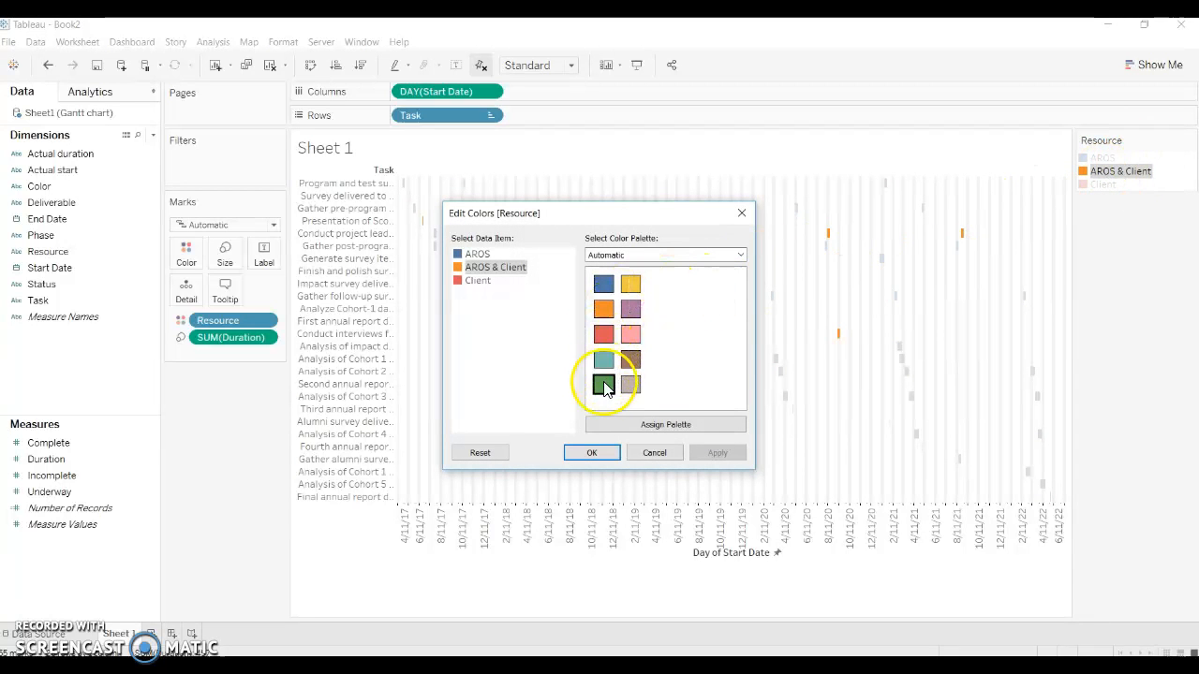
pyautogui.click(721, 454)
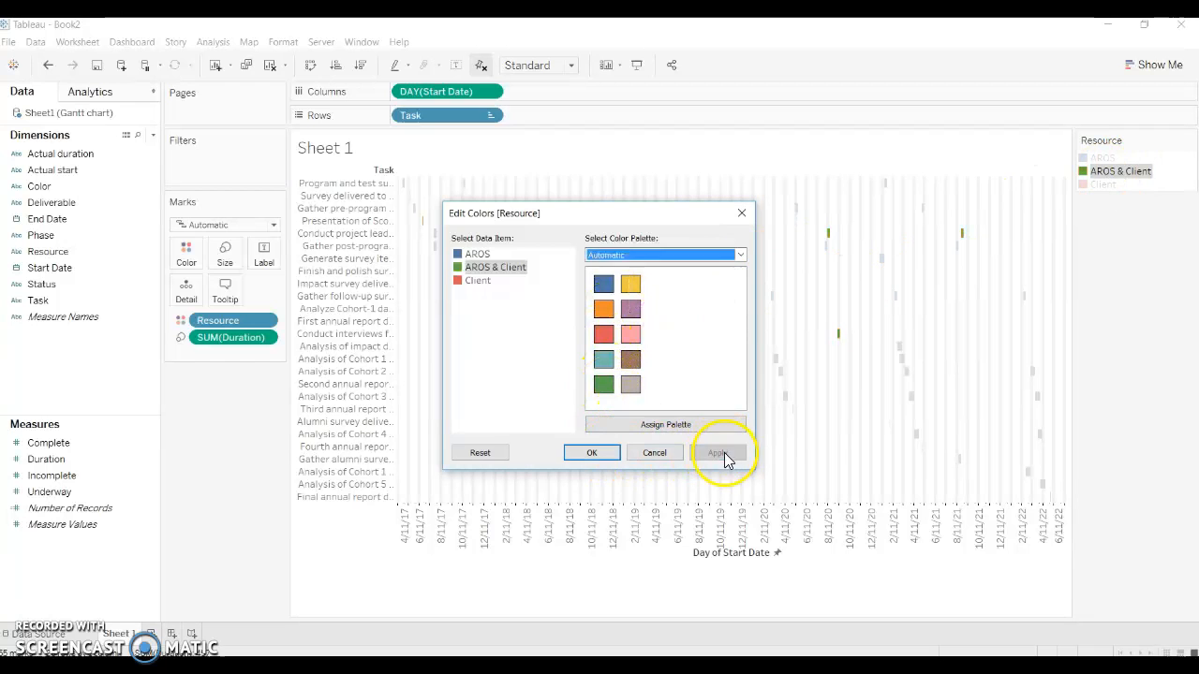
pyautogui.click(592, 452)
pyautogui.click(796, 406)
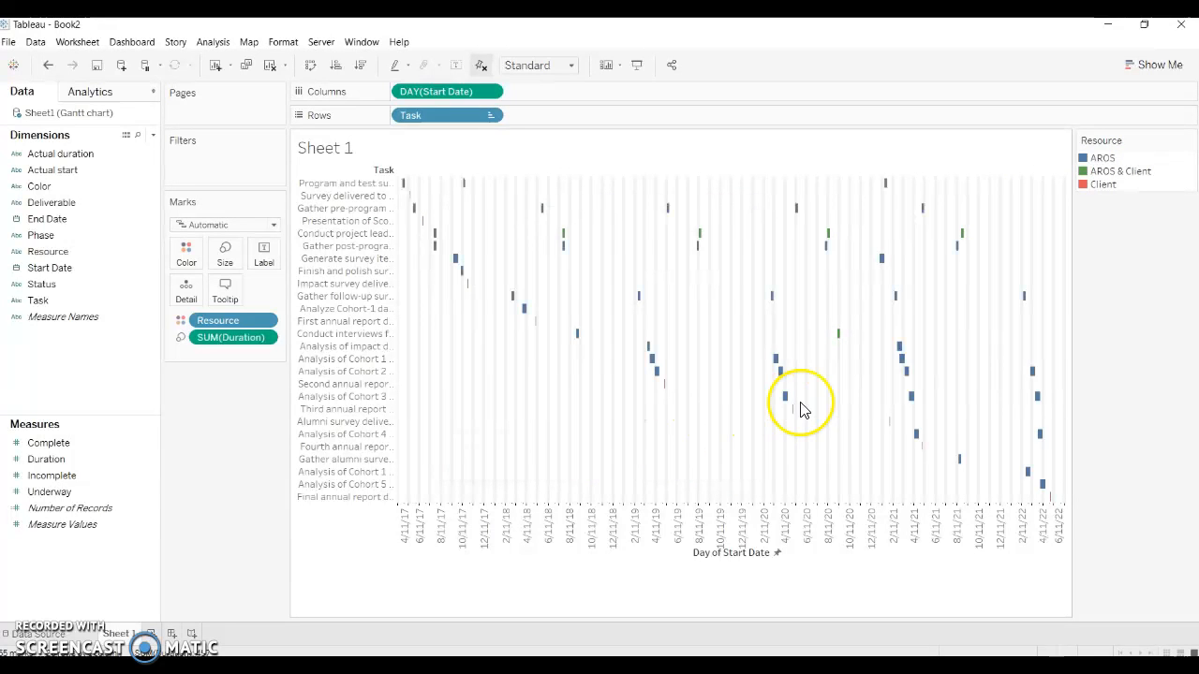
pyautogui.moveTo(793, 408)
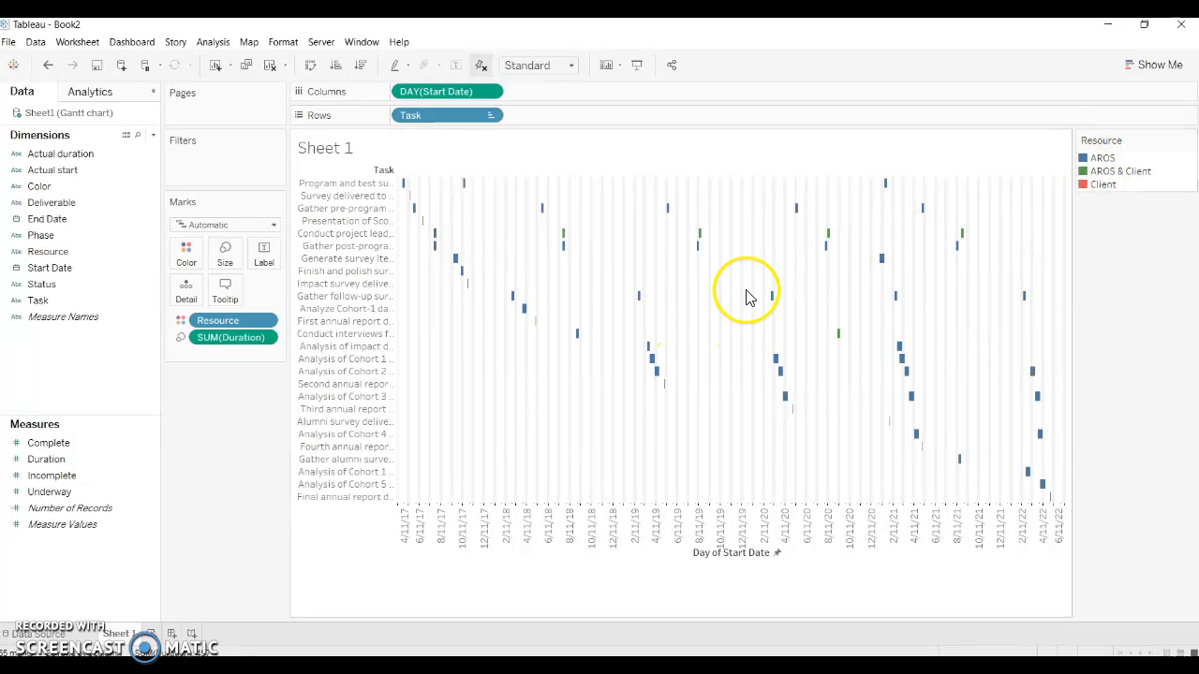
pyautogui.moveTo(412, 181)
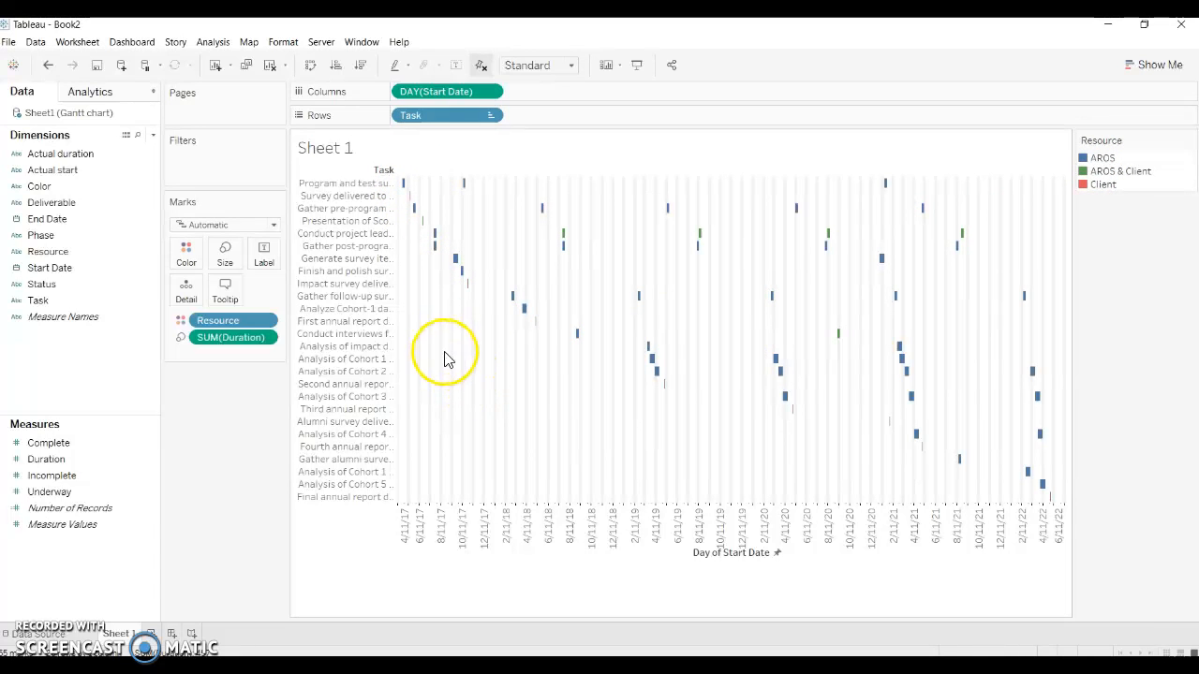
# Step: Change the chart title to "Cerberdraft", removing the <Sheet Name> placeholder, and apply it
pyautogui.click(848, 581)
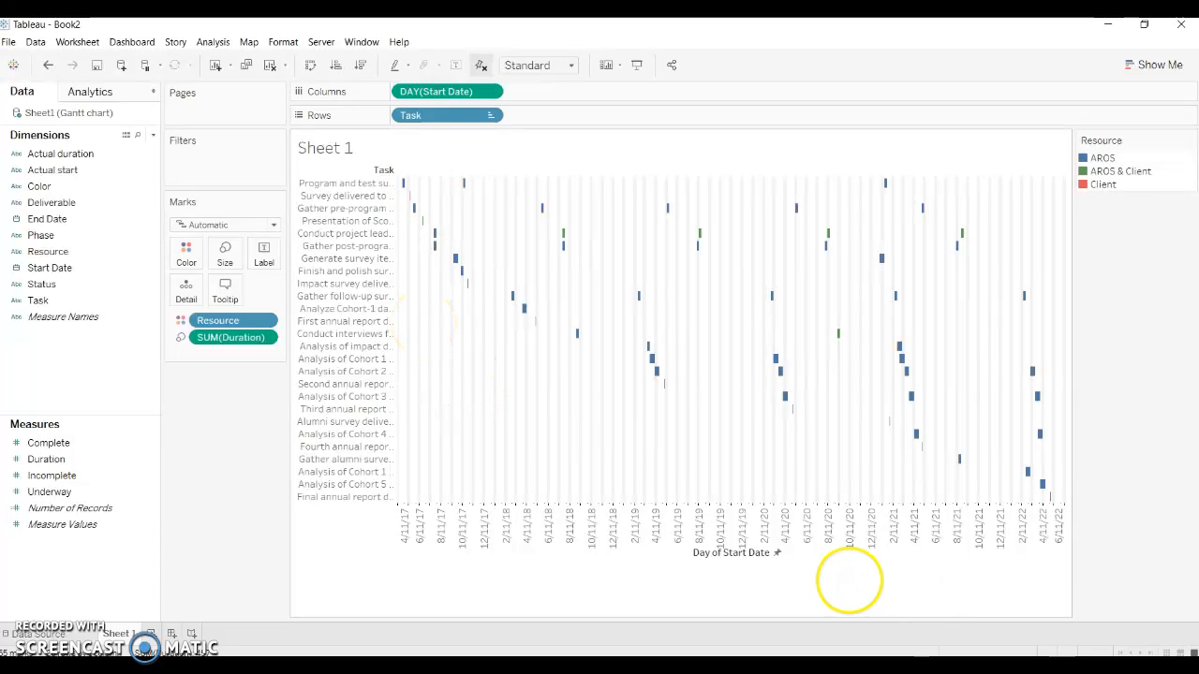
pyautogui.doubleClick(373, 154)
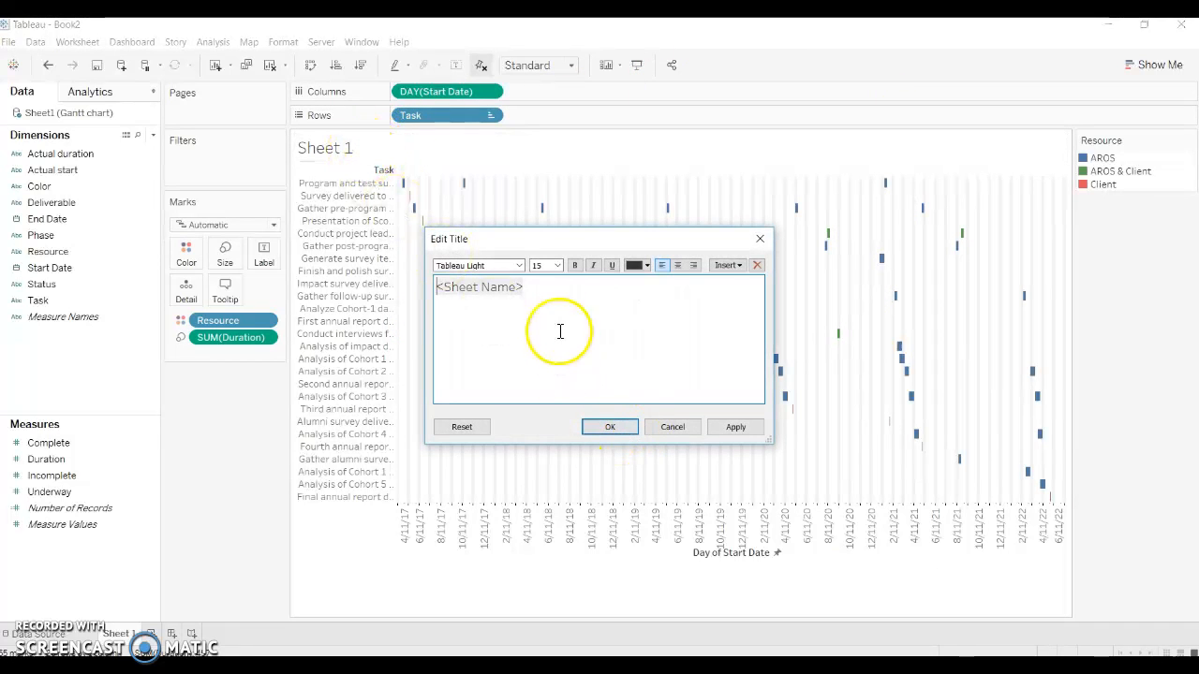
pyautogui.write('Cerberdraft')
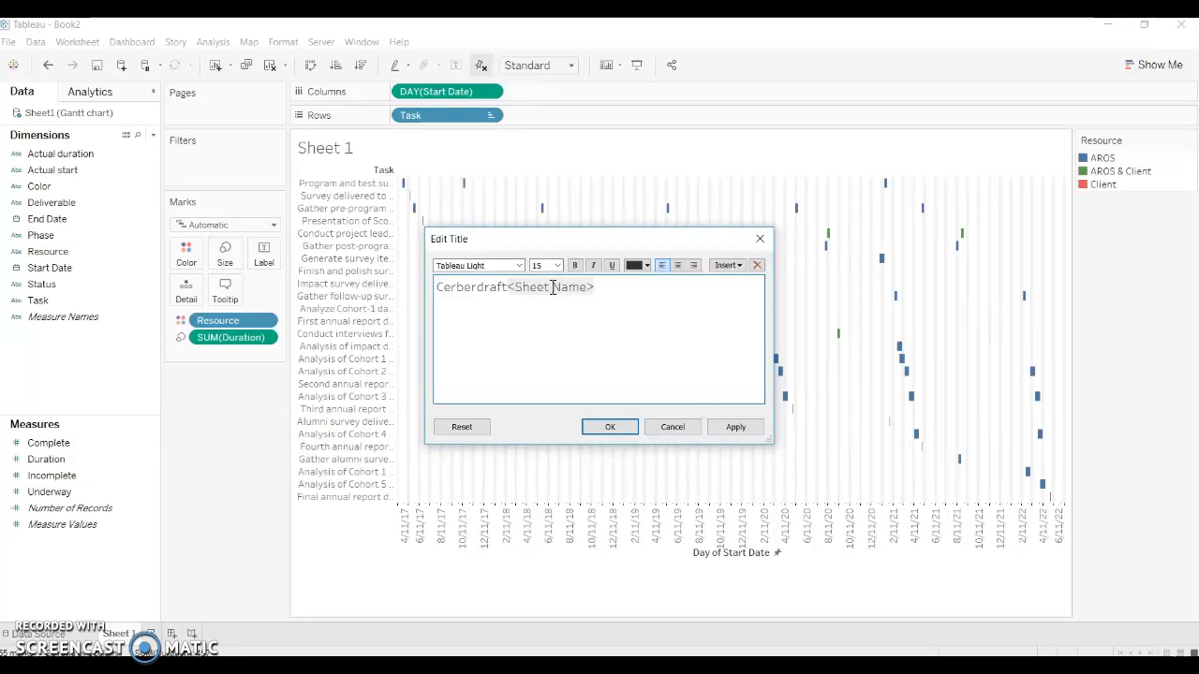
pyautogui.click(740, 432)
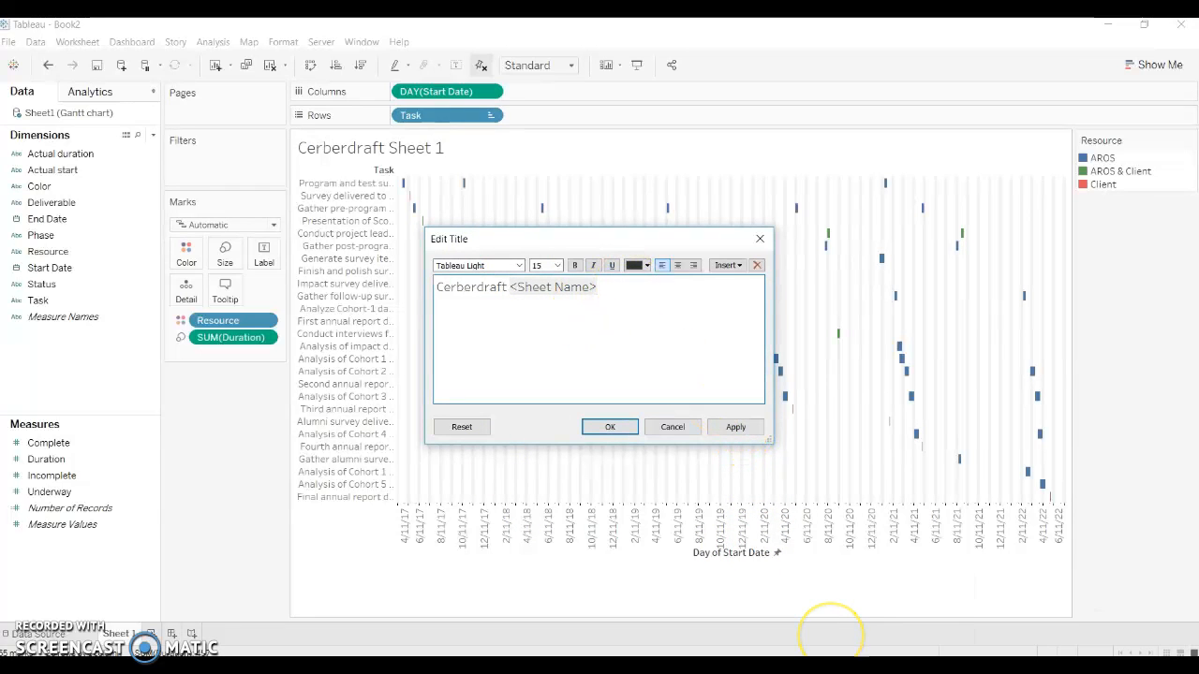
pyautogui.press('BackSpace')
pyautogui.press('BackSpace')
pyautogui.press('BackSpace')
pyautogui.press('BackSpace')
pyautogui.press('BackSpace')
pyautogui.press('BackSpace')
pyautogui.press('BackSpace')
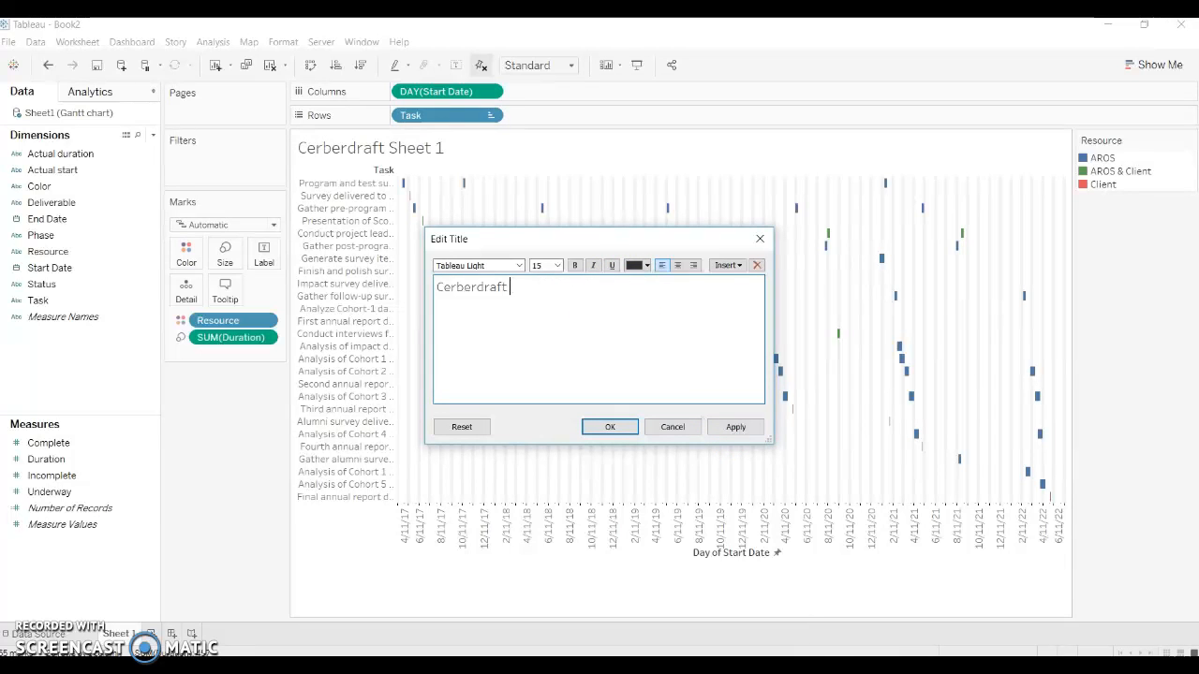
pyautogui.click(742, 428)
pyautogui.click(610, 426)
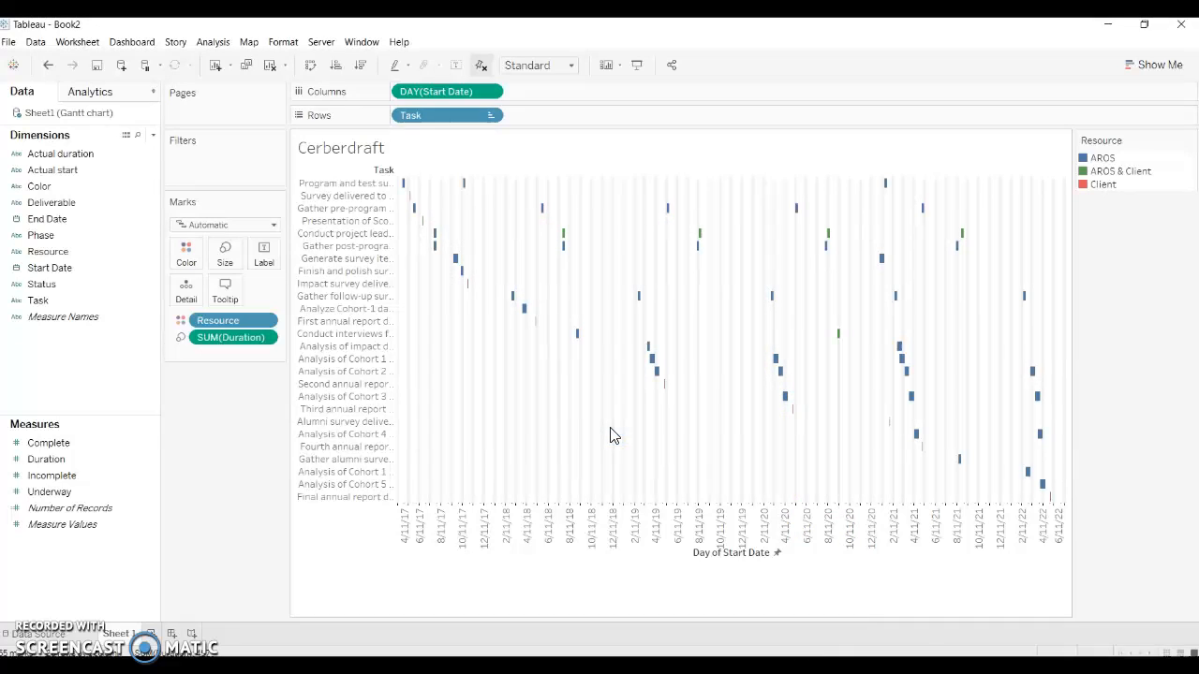